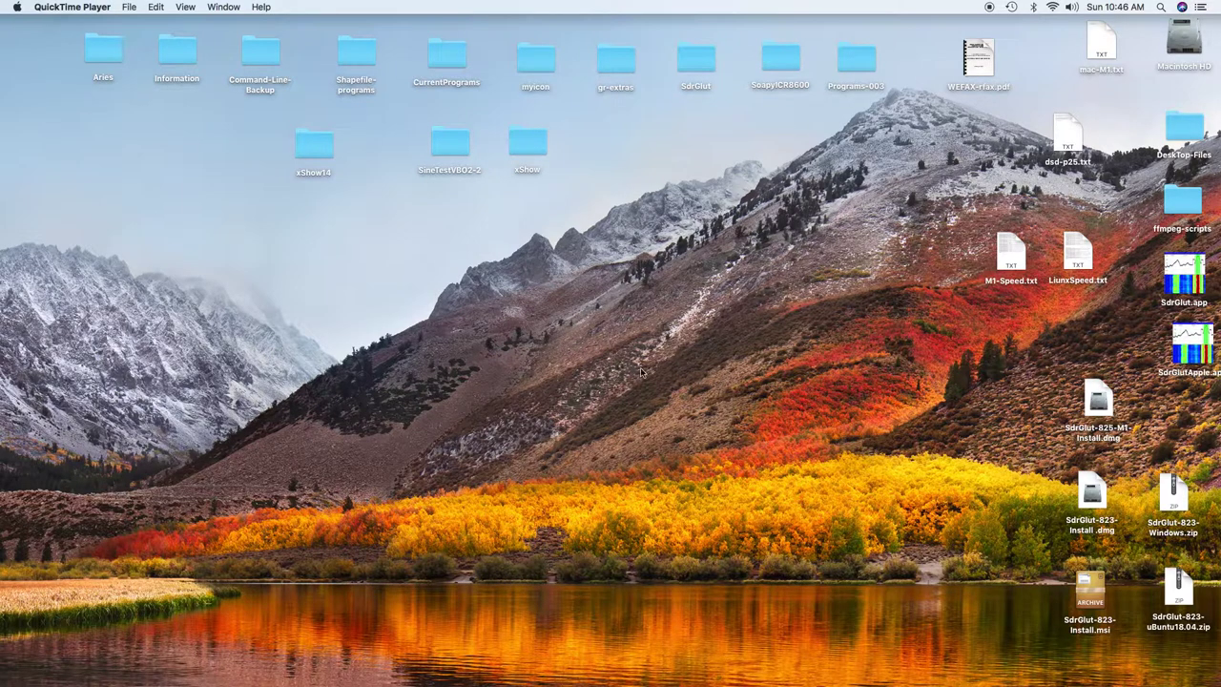
Launch SdrGlut, check its About window showing version SdrGlut-823, then close it
mouse_move(887, 680)
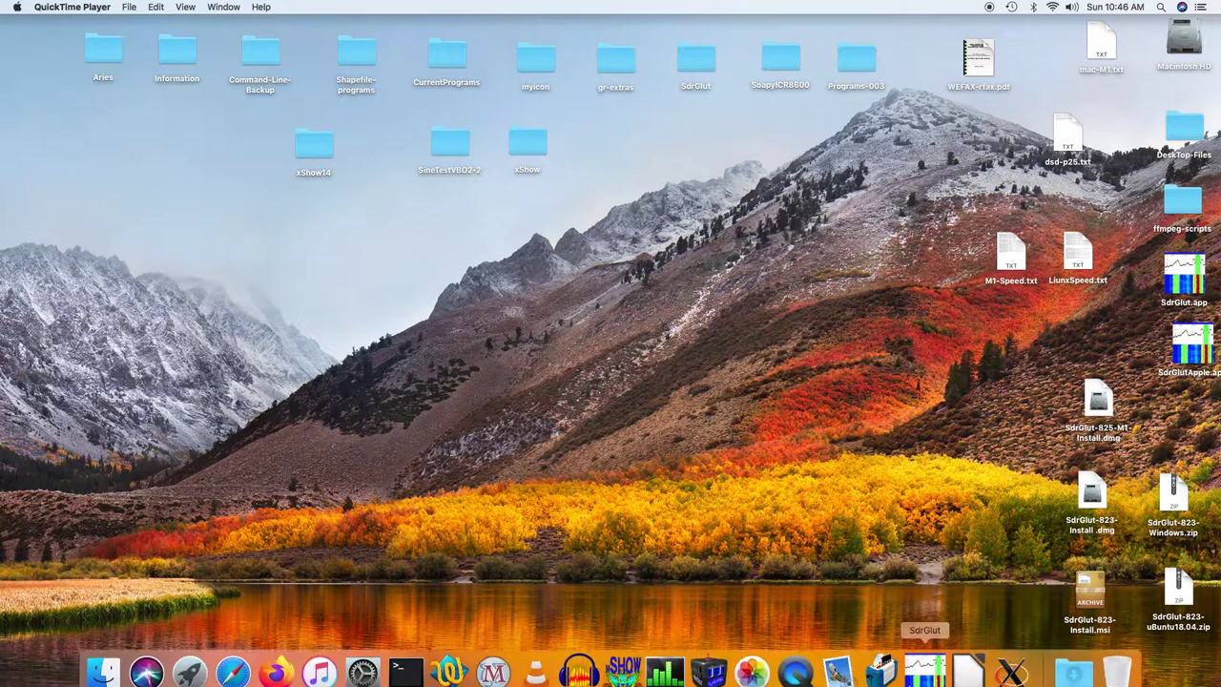
click(925, 672)
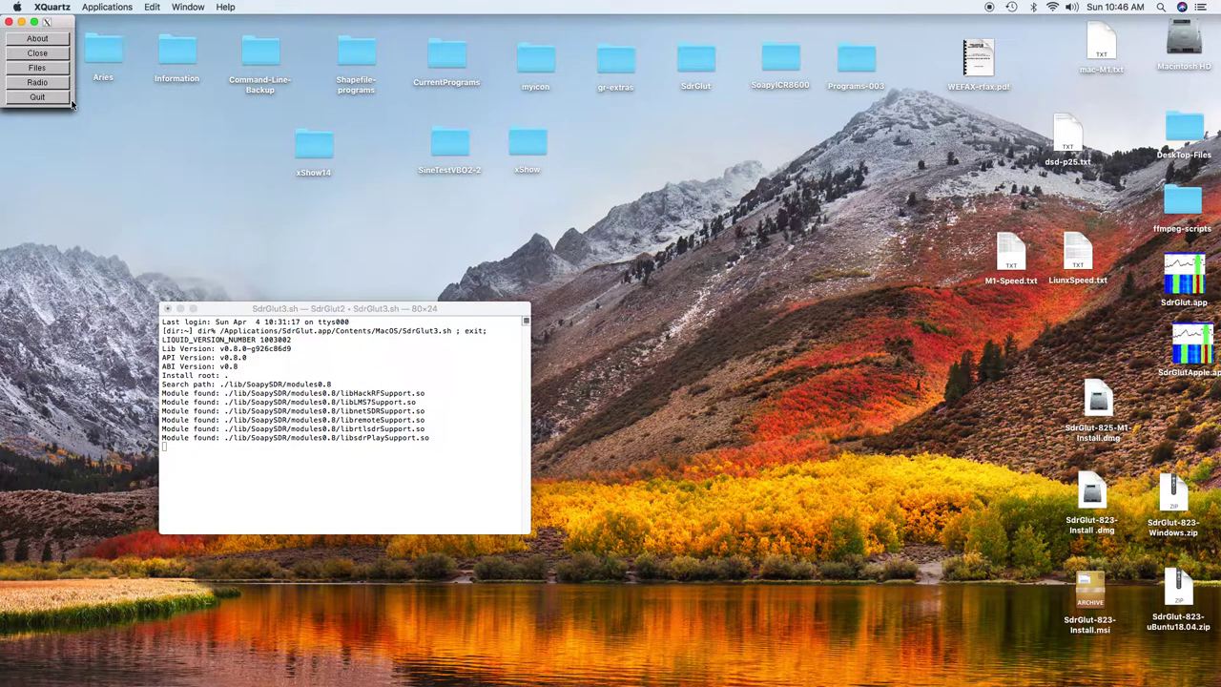
click(38, 40)
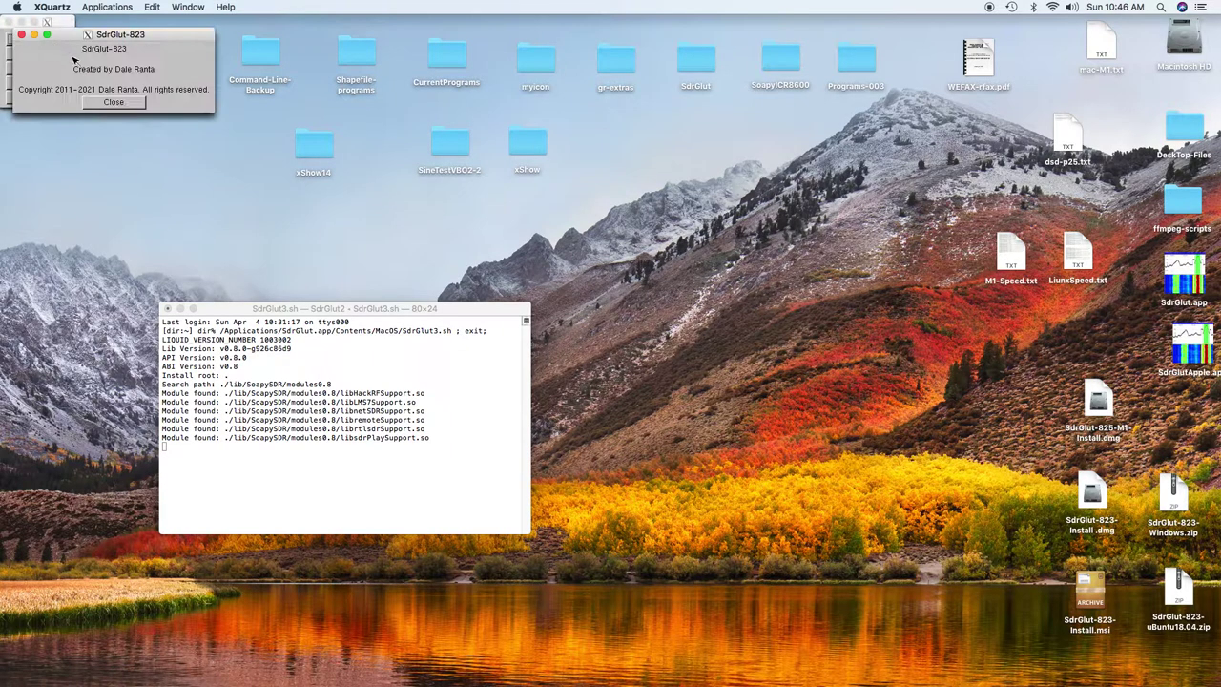
drag(142, 34, 249, 54)
click(227, 122)
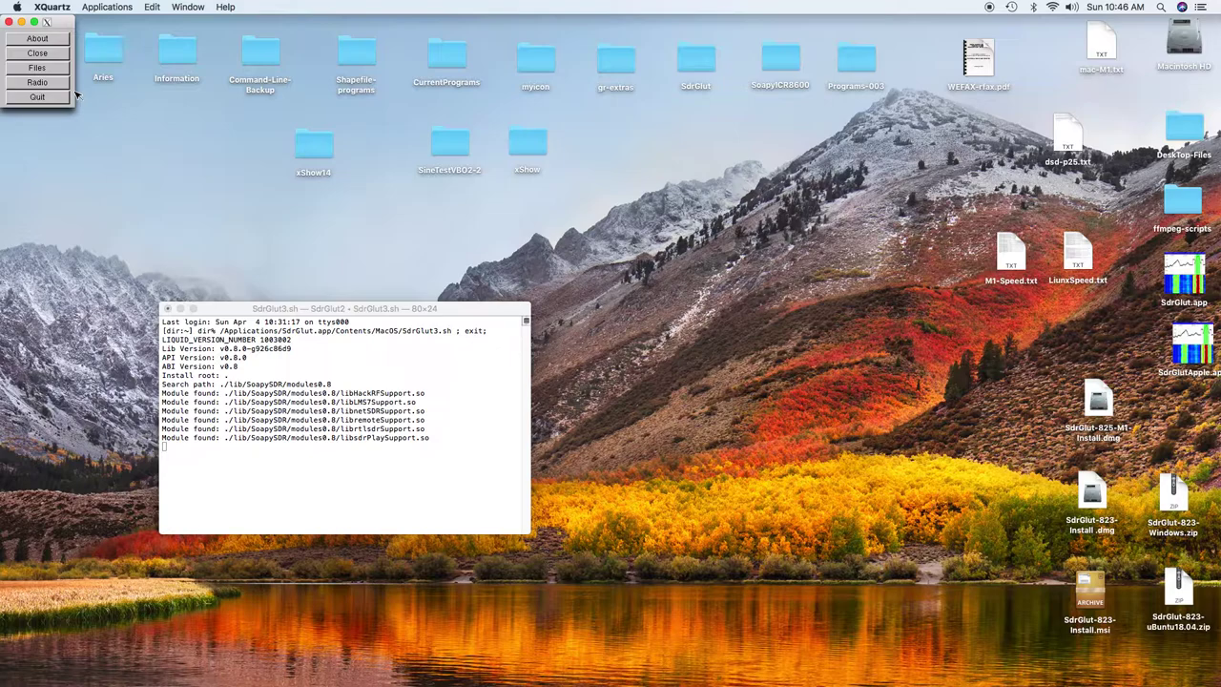
Select the Generic RTL2832U OEM stick as the radio device, receiving at 100 MHz
click(38, 82)
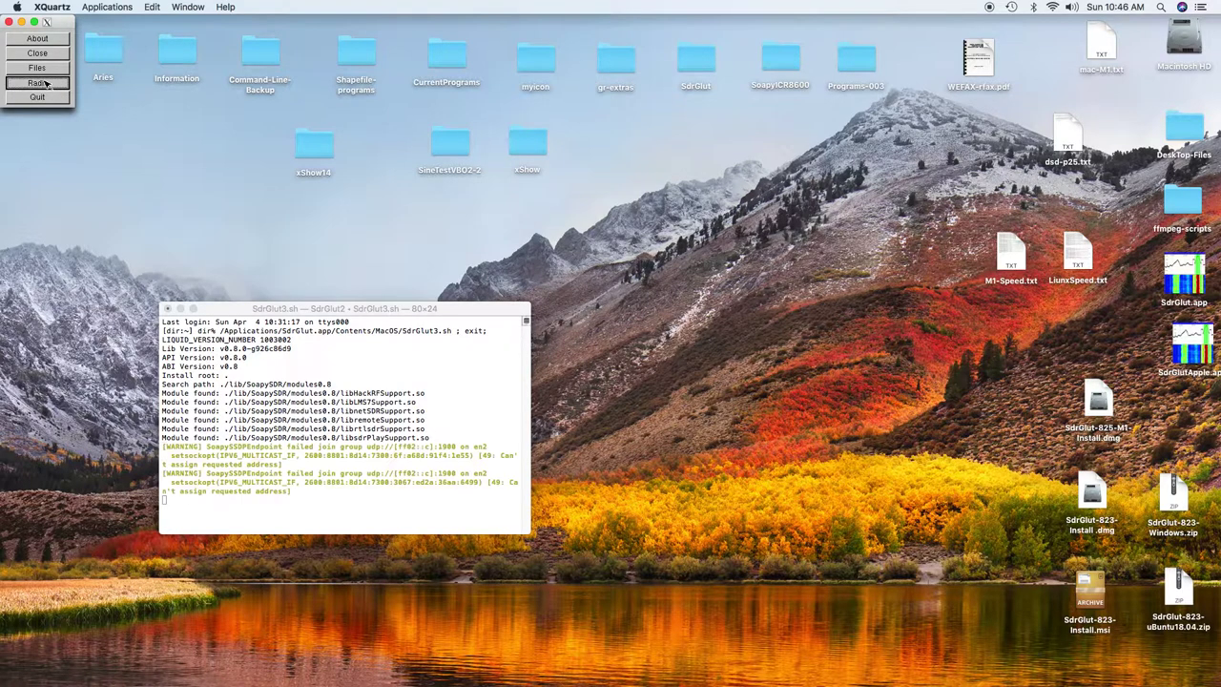
drag(97, 36, 204, 38)
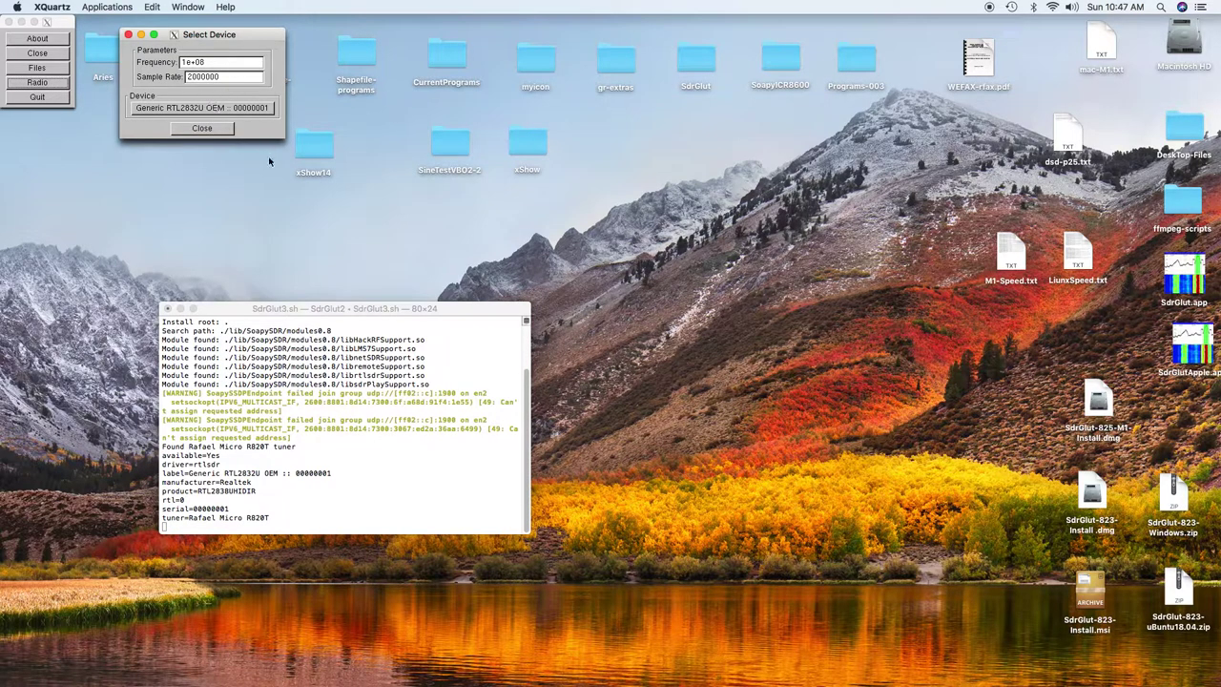
click(237, 108)
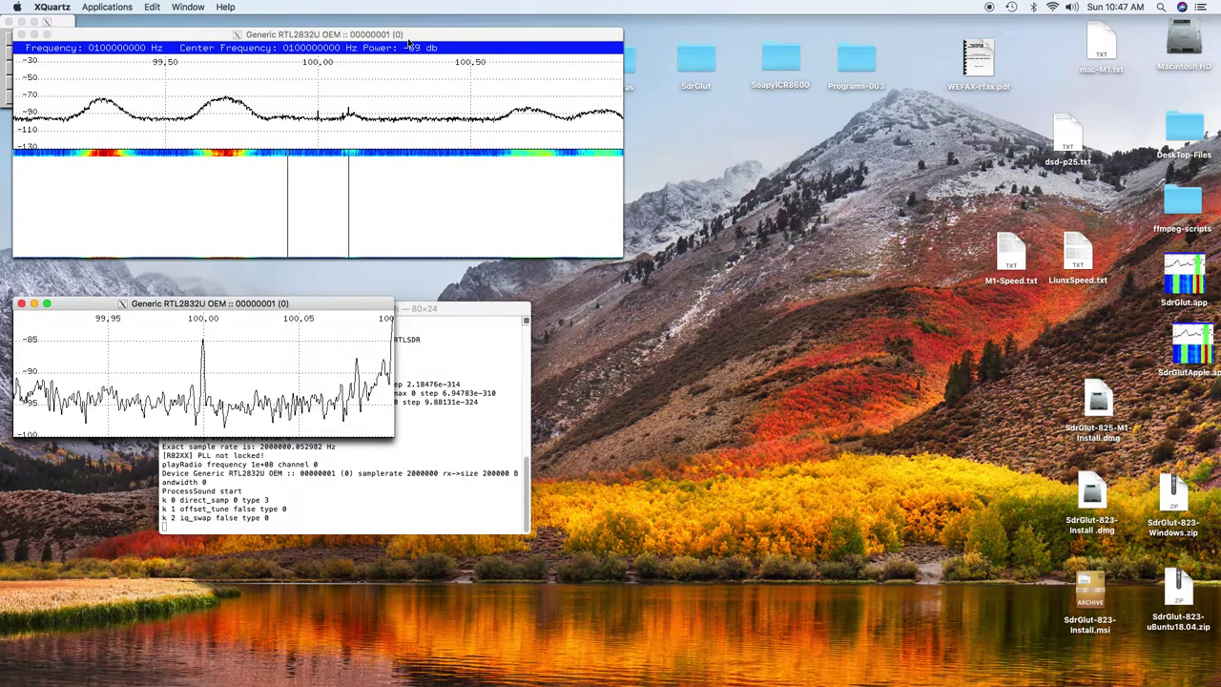
Position the main and zoomed spectrum windows so both plots show, and mute the audio
drag(415, 35, 427, 37)
drag(287, 304, 308, 279)
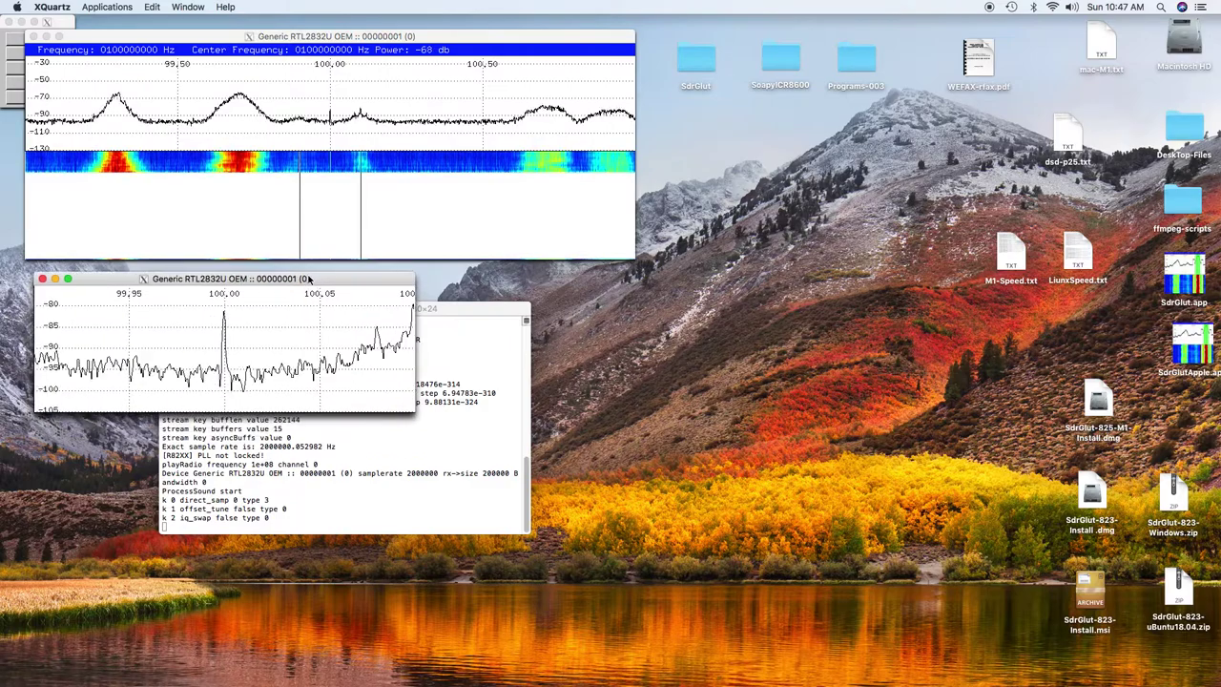
click(462, 40)
key(m)
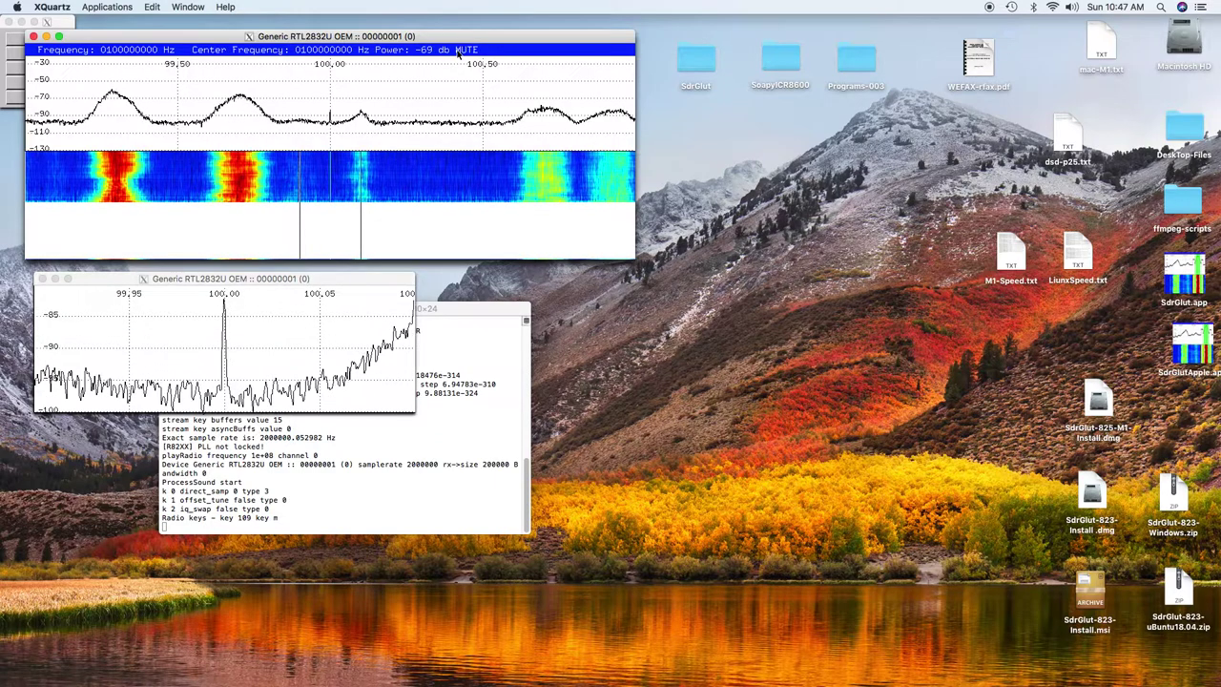
click(311, 280)
drag(311, 280, 315, 276)
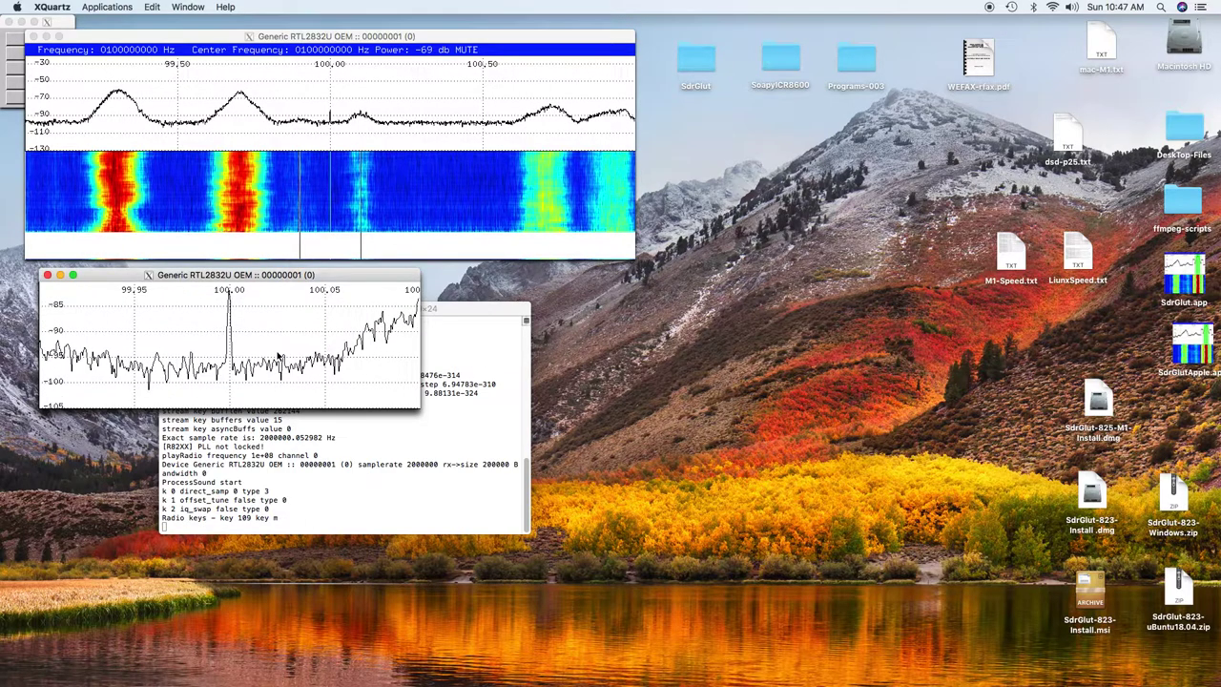
Step the tuning down via 99.977, 99.866, 99.816 and 99.710 MHz onto 99.308333 MHz
click(187, 366)
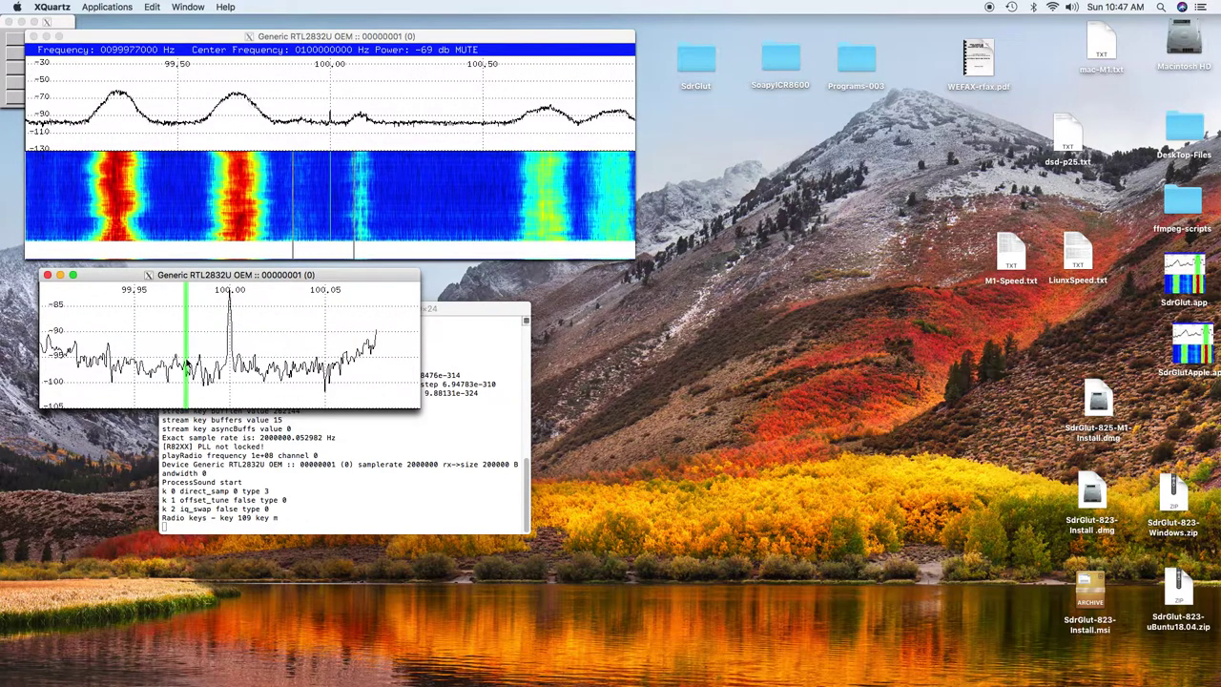
click(133, 341)
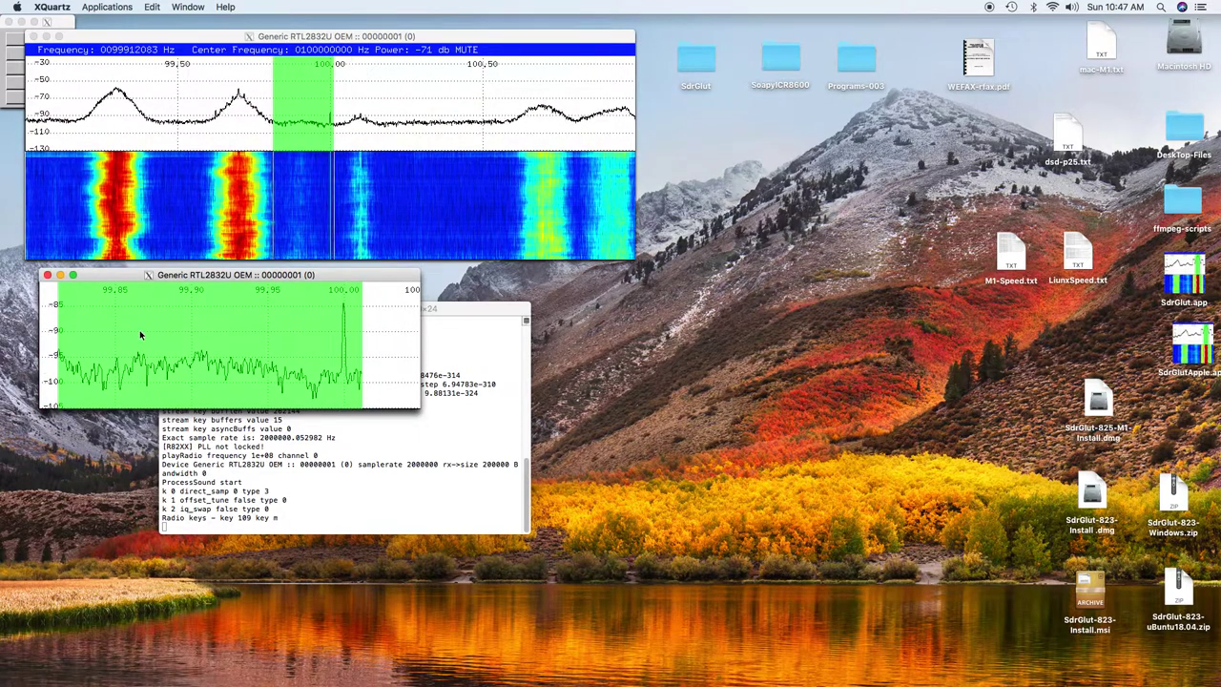
click(139, 331)
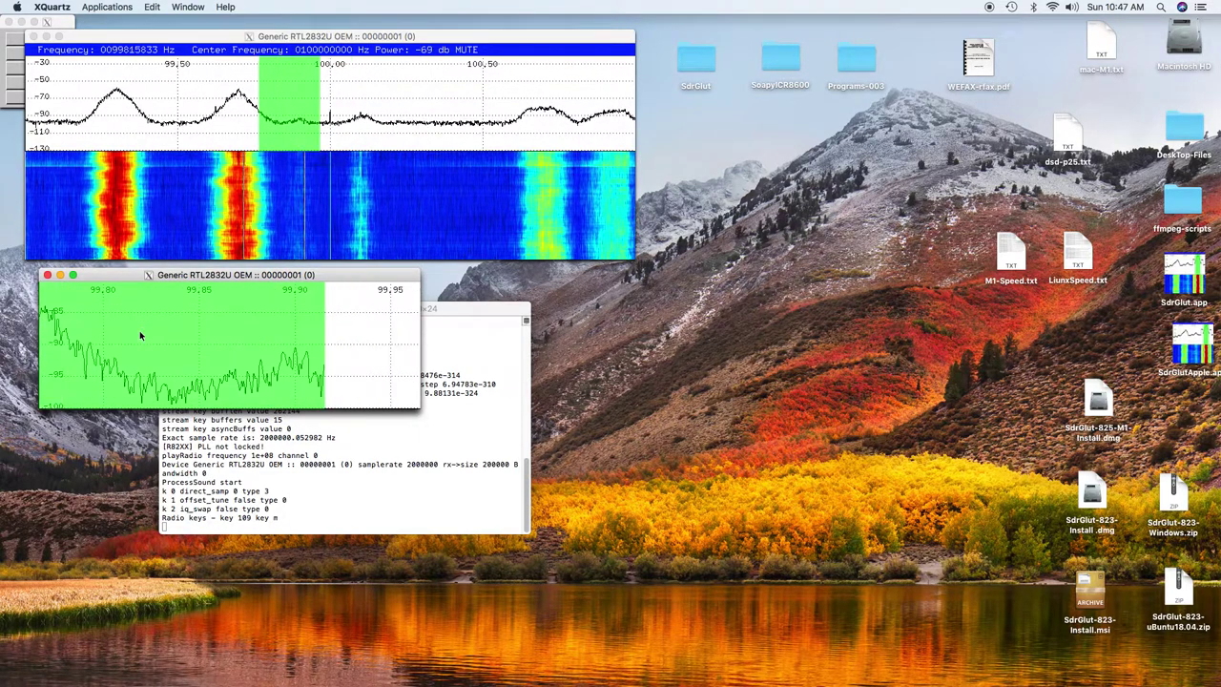
click(137, 333)
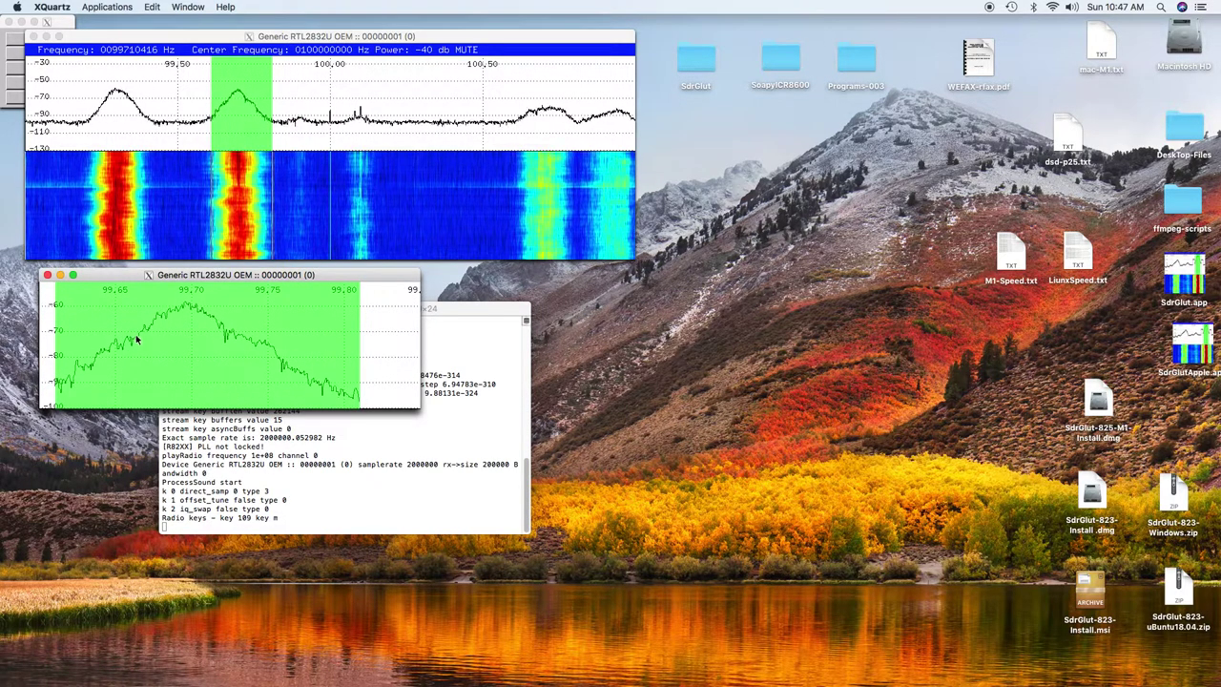
click(119, 166)
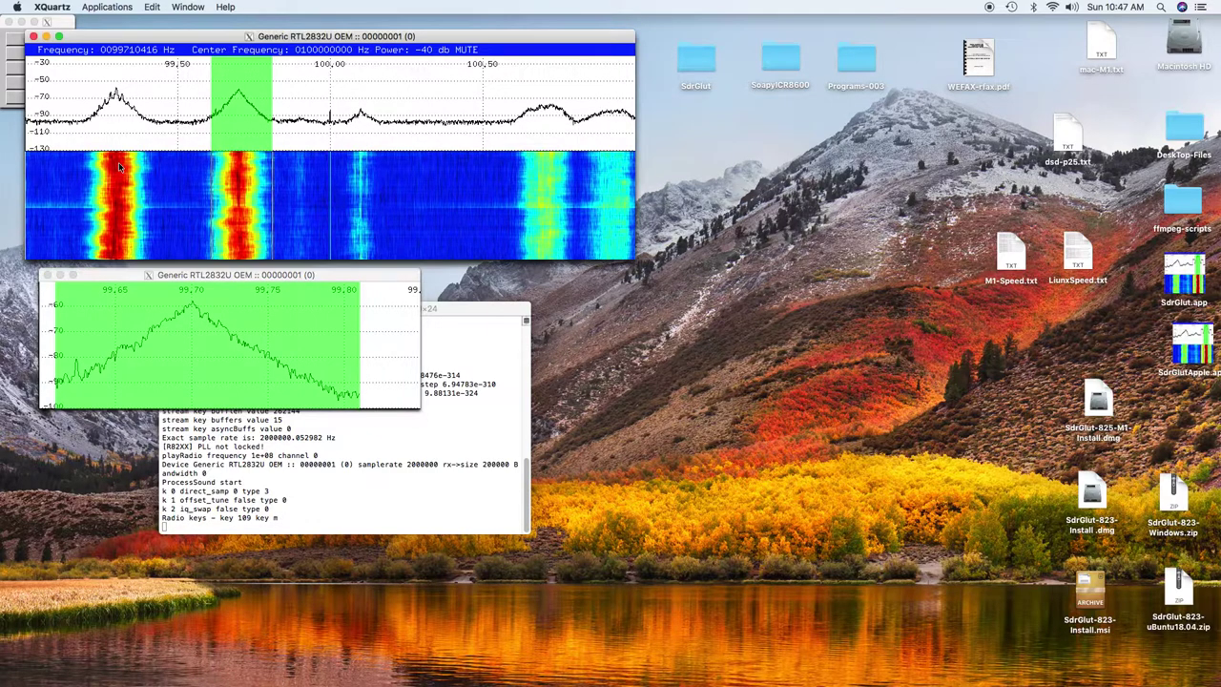
click(119, 166)
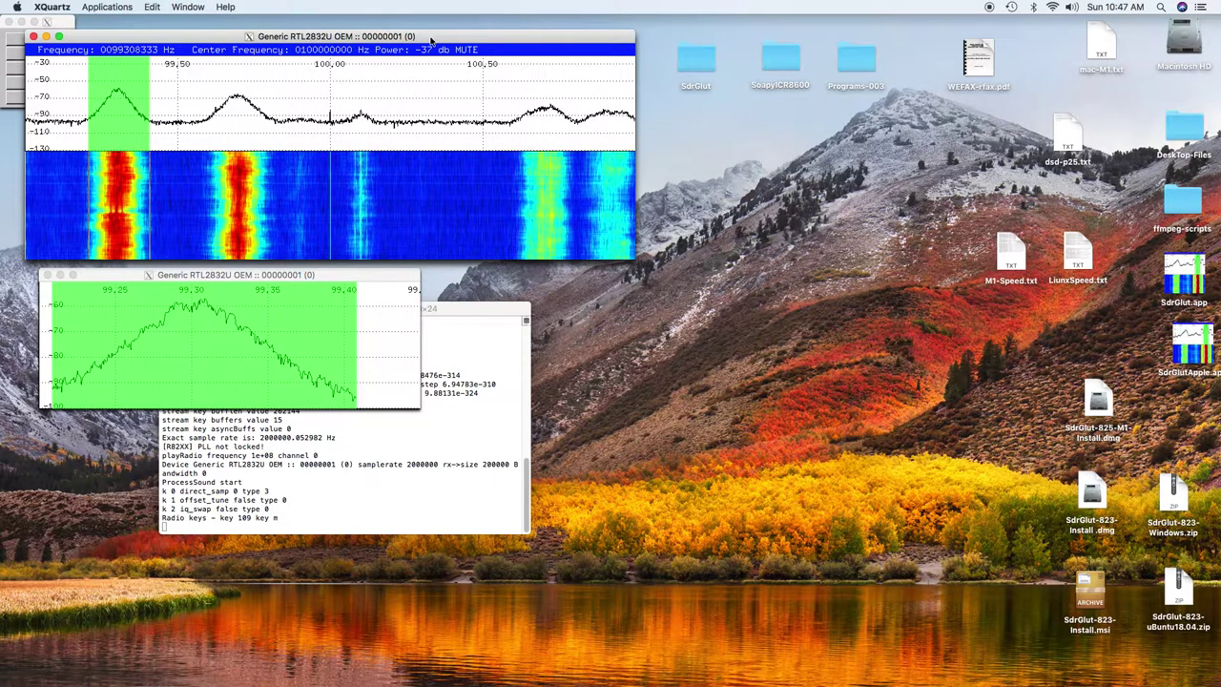
Unmute and arrow-step the tuning down to 98.308333 MHz, then mute and retune to 100 MHz
key(m)
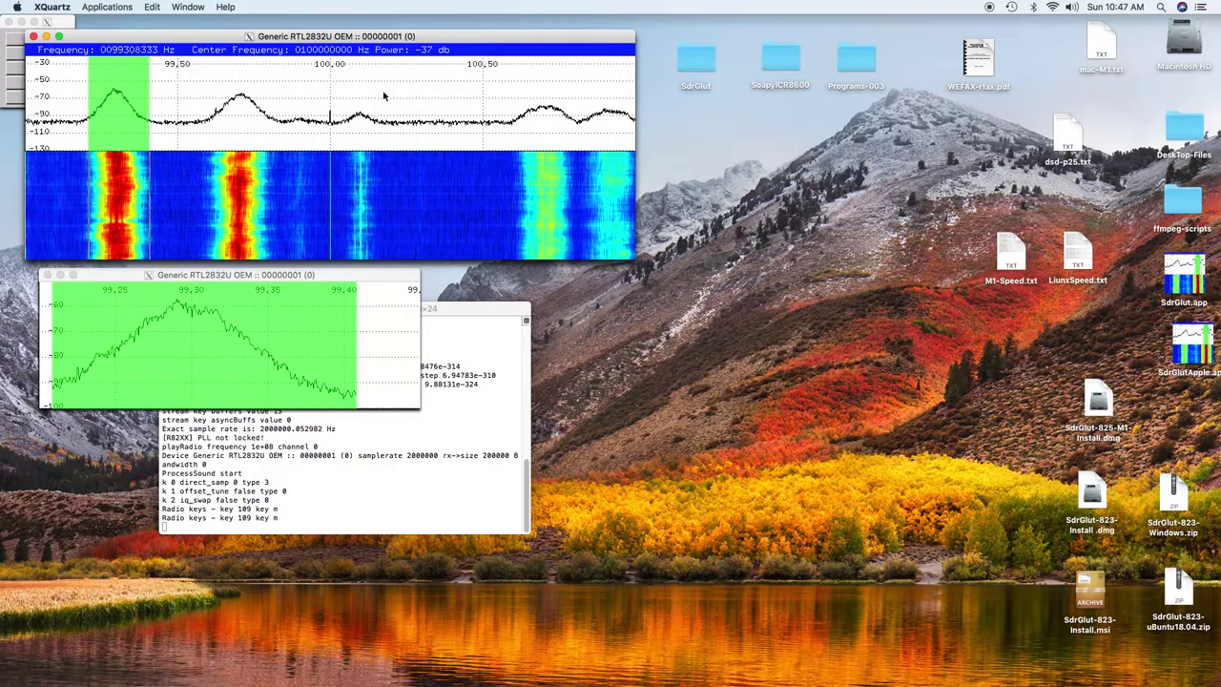
key(Left)
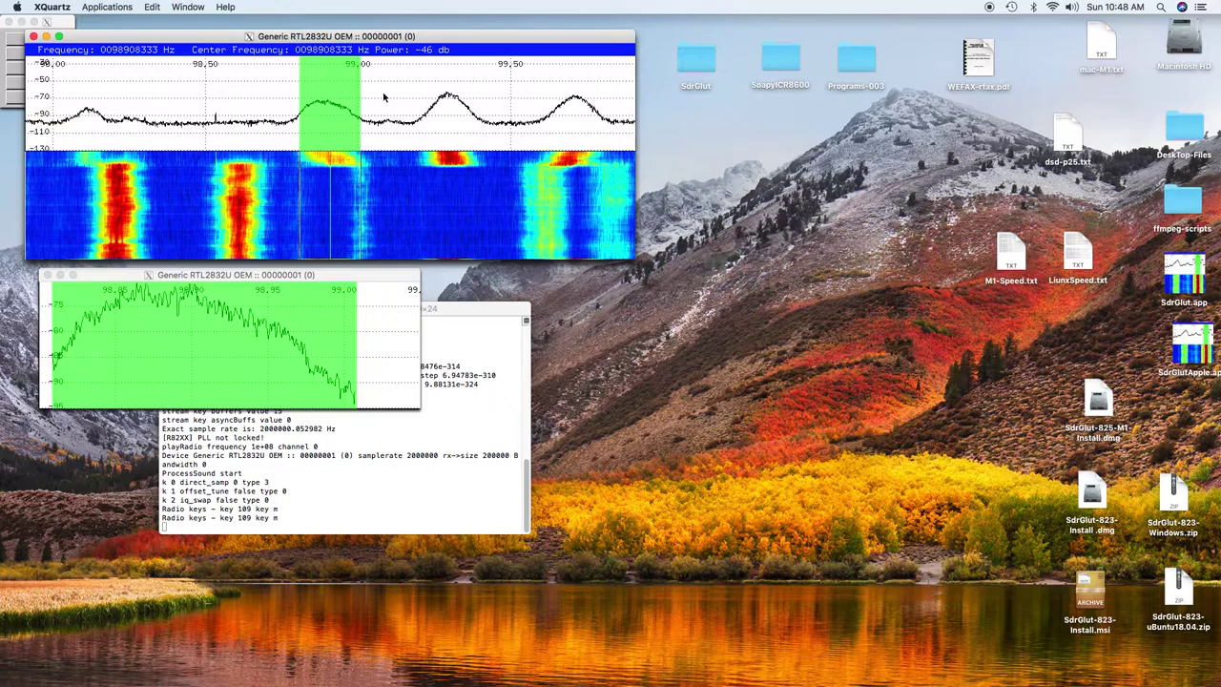
key(Right)
key(Right)
key(Right)
key(Right)
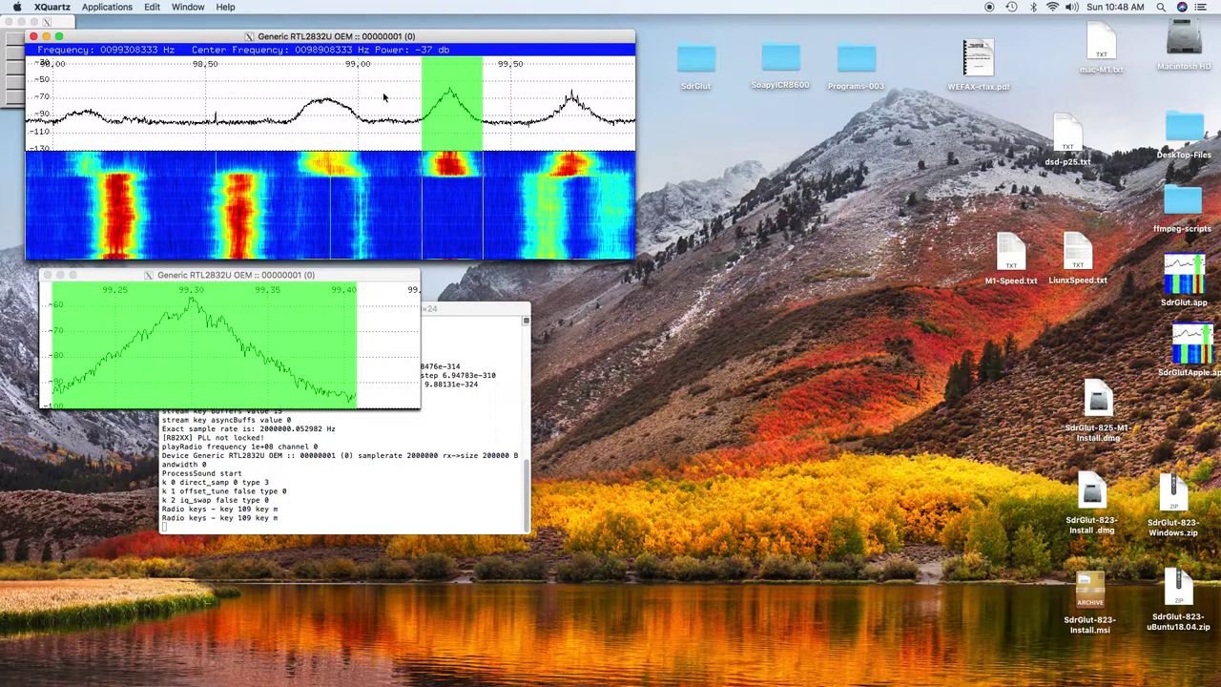
key(Right)
key(Right)
key(Right)
key(Right)
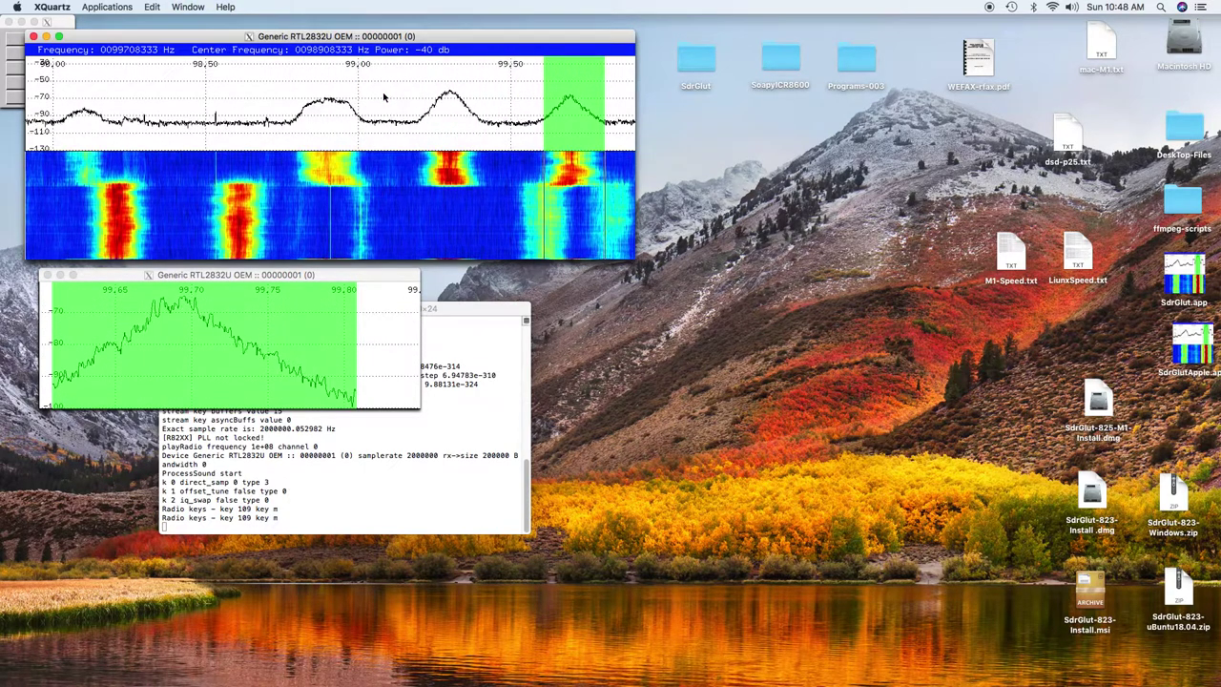
key(Left)
key(Left)
key(Left)
key(Left)
key(Left)
key(Left)
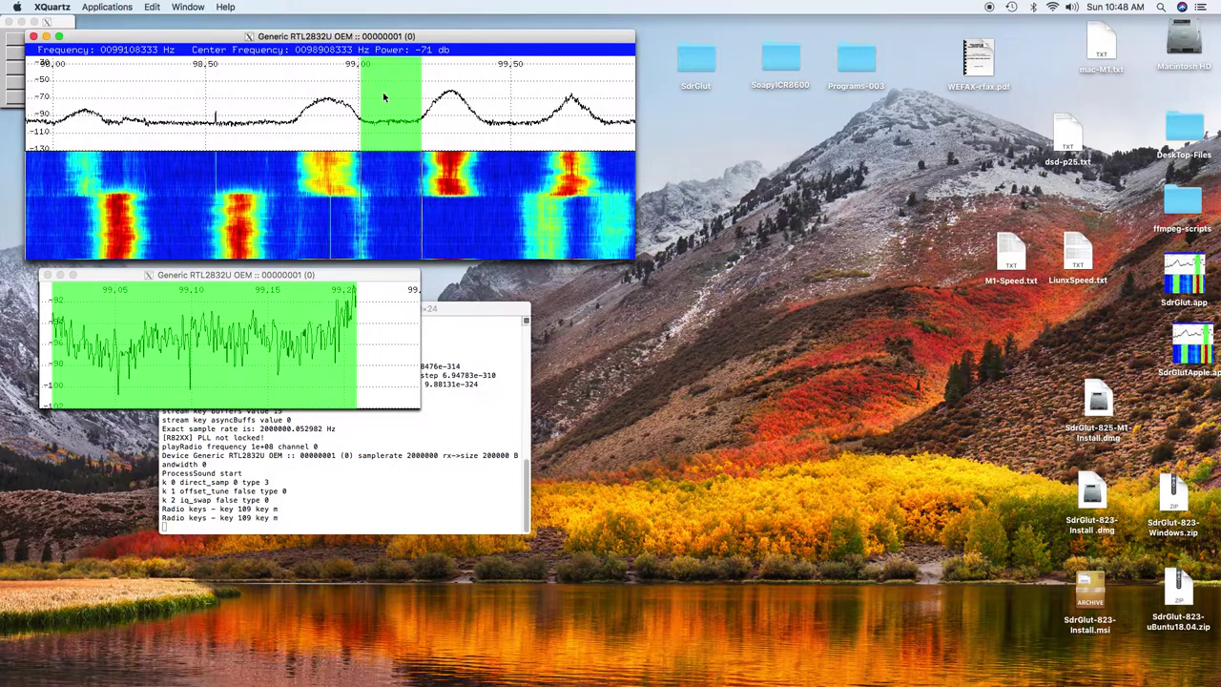
key(Left)
key(Left)
key(Left)
key(Left)
key(Left)
key(Left)
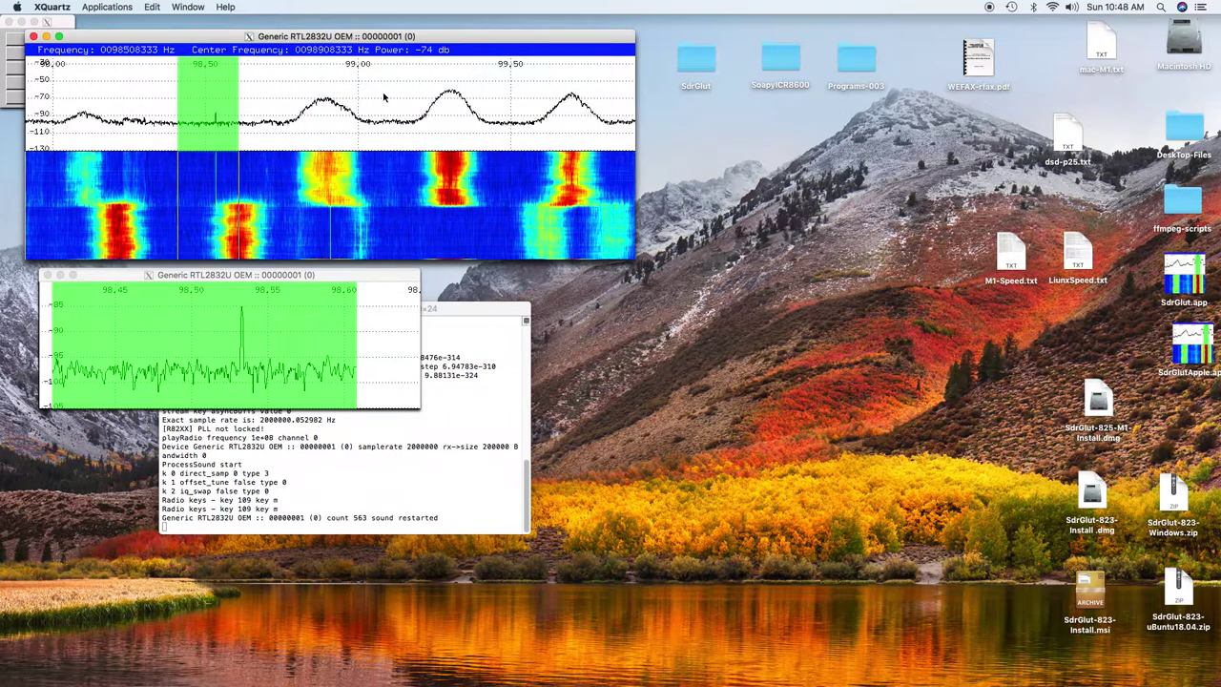
key(Left)
key(Left)
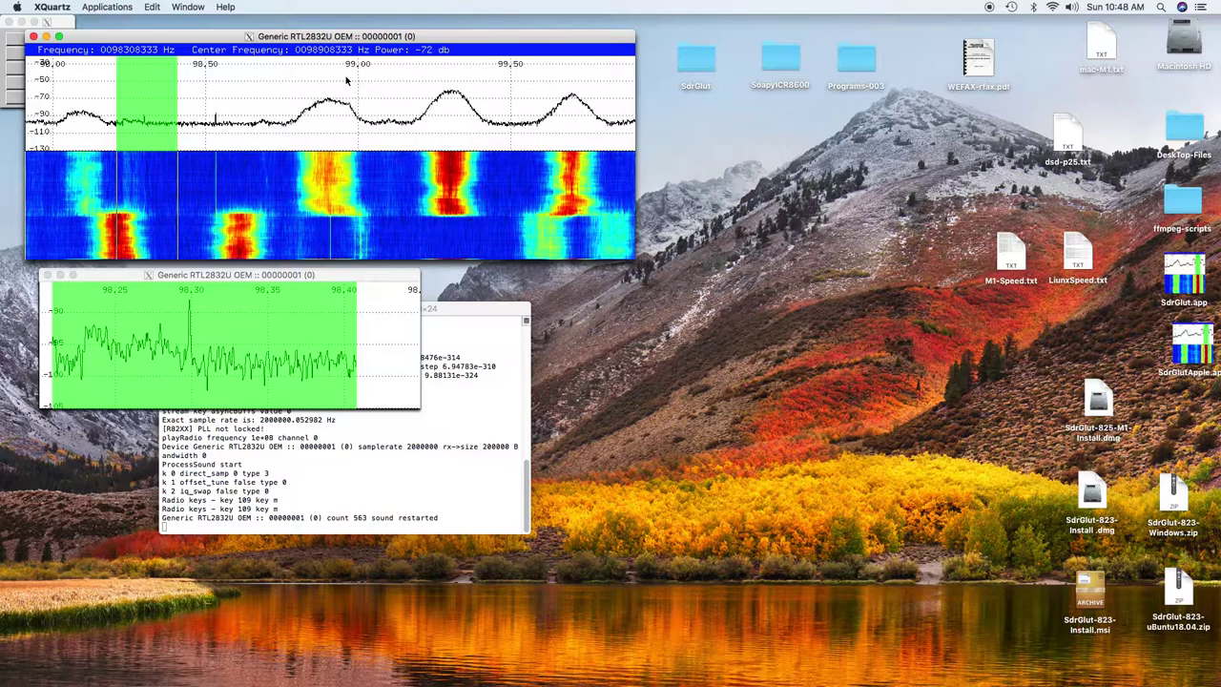
key(Left)
key(Left)
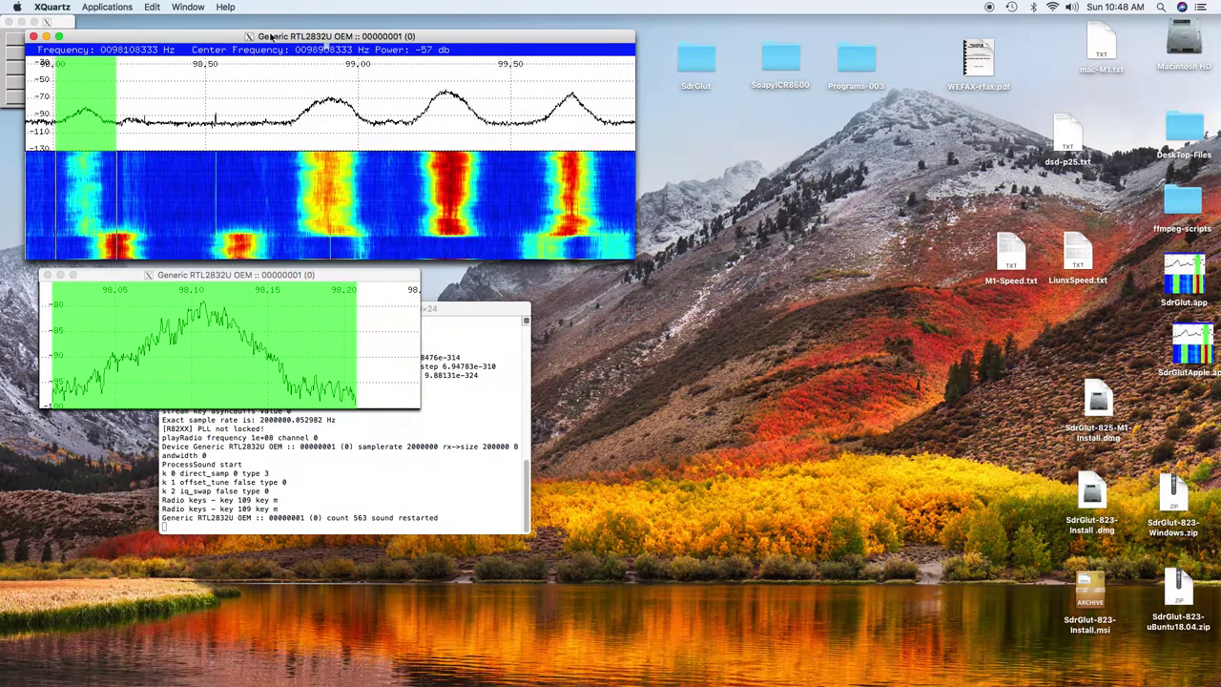
key(m)
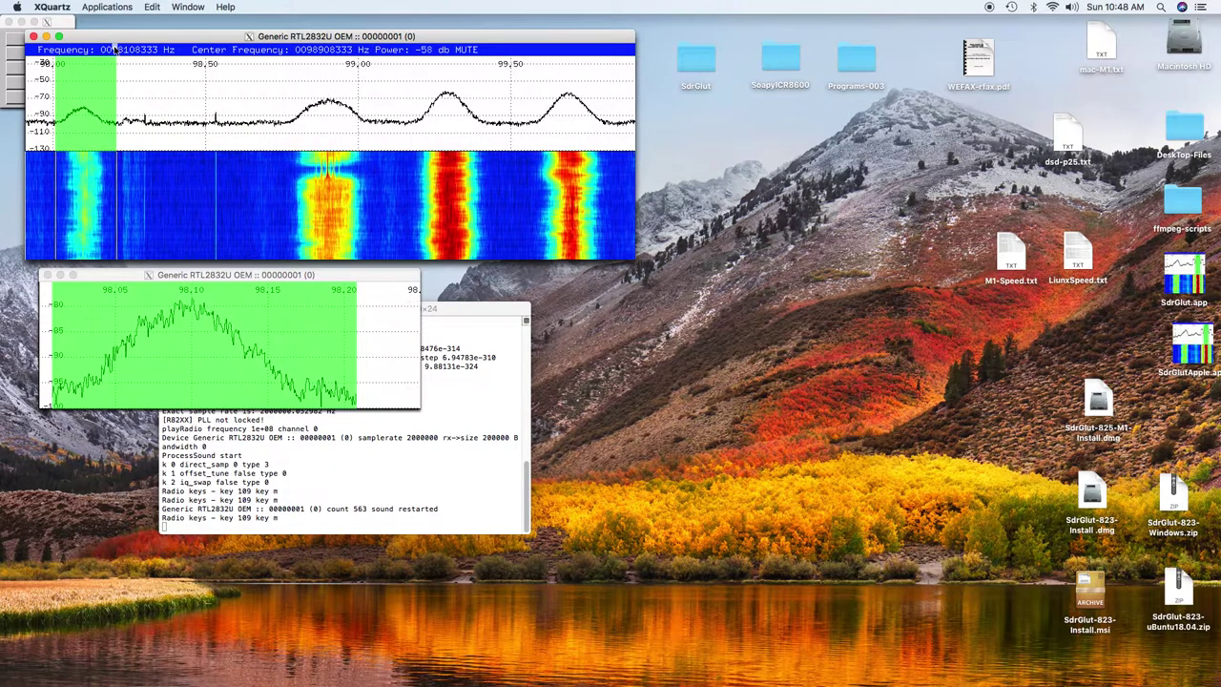
click(113, 48)
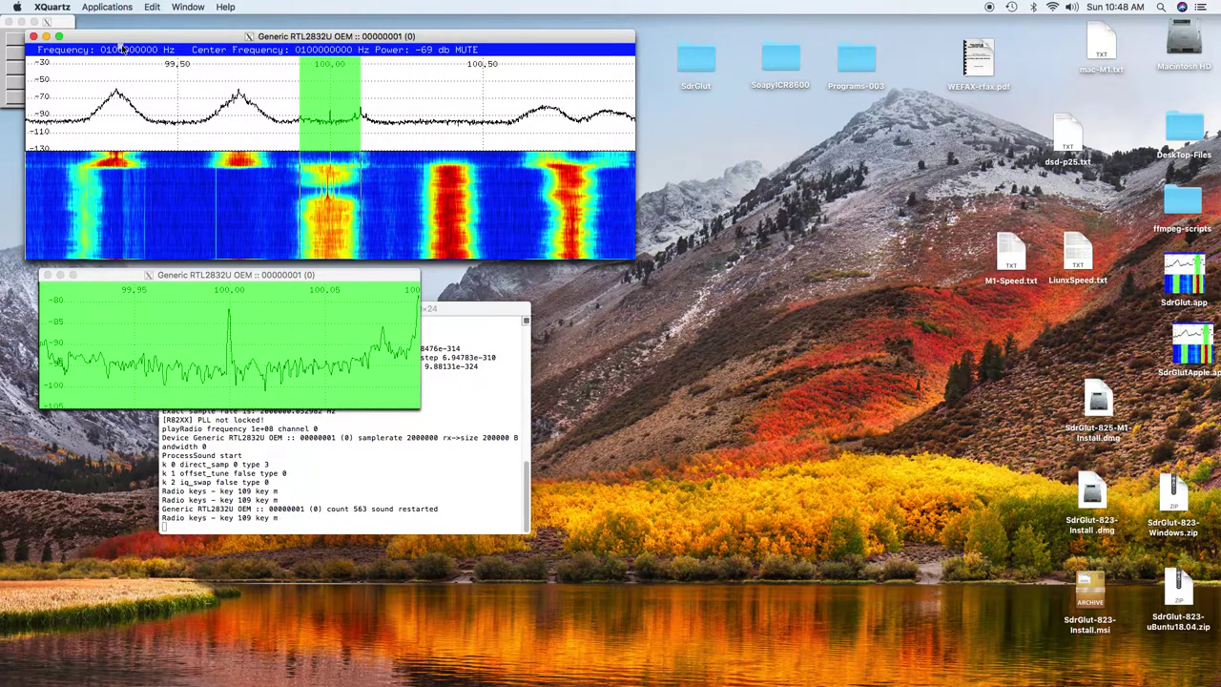
Tune up to the strong 101.5 MHz station, listen briefly, then mute it again
click(122, 47)
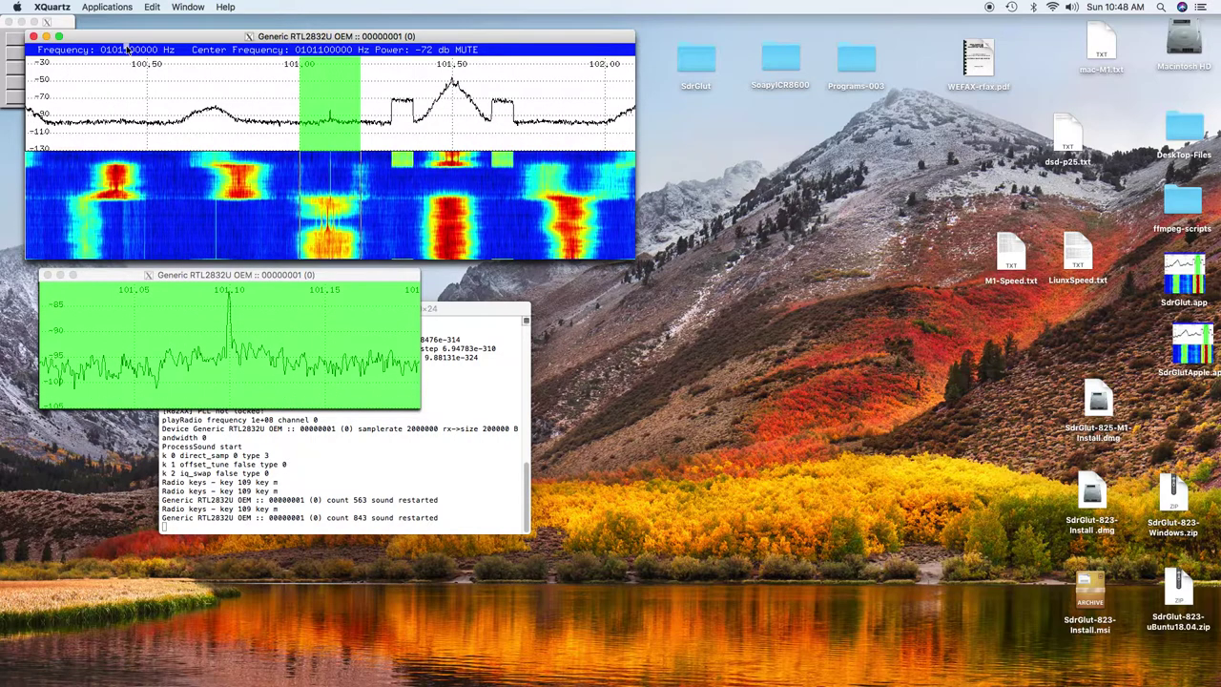
click(124, 48)
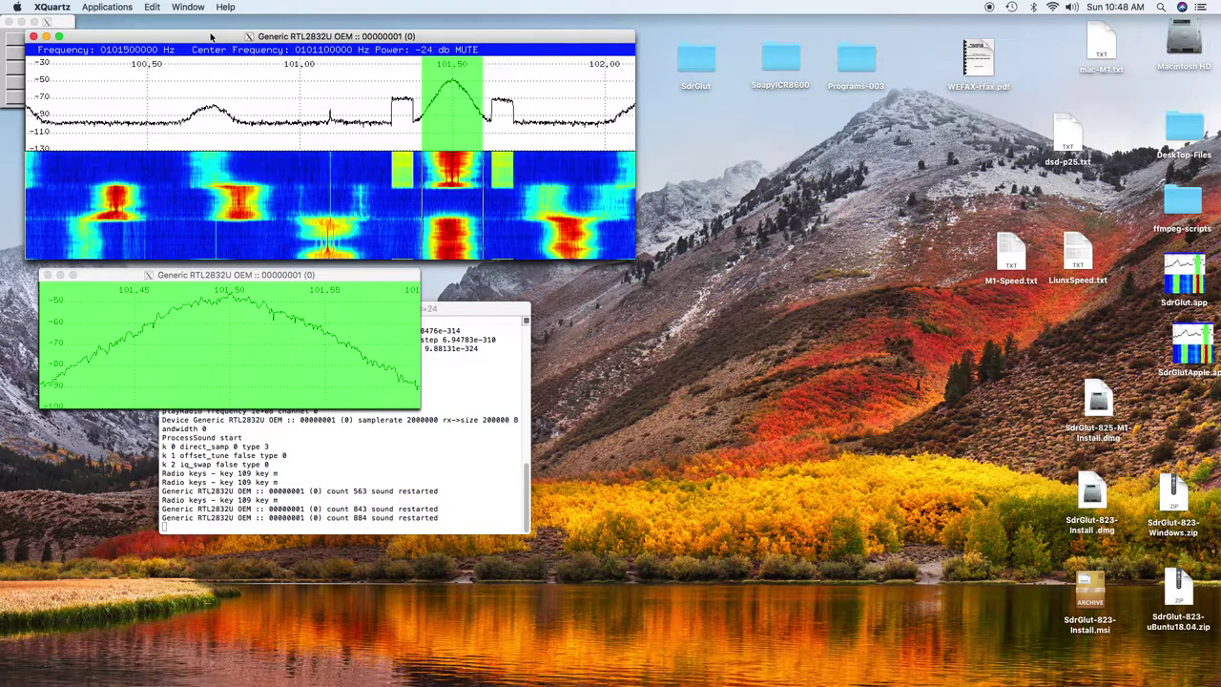
key(m)
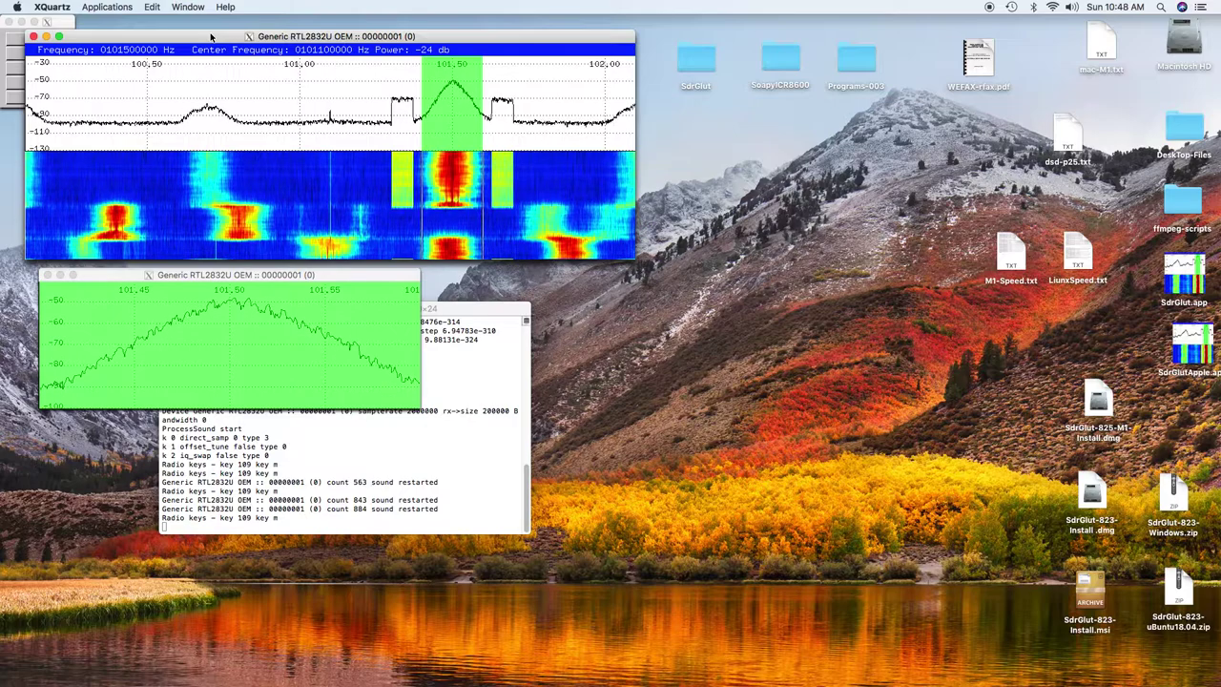
key(m)
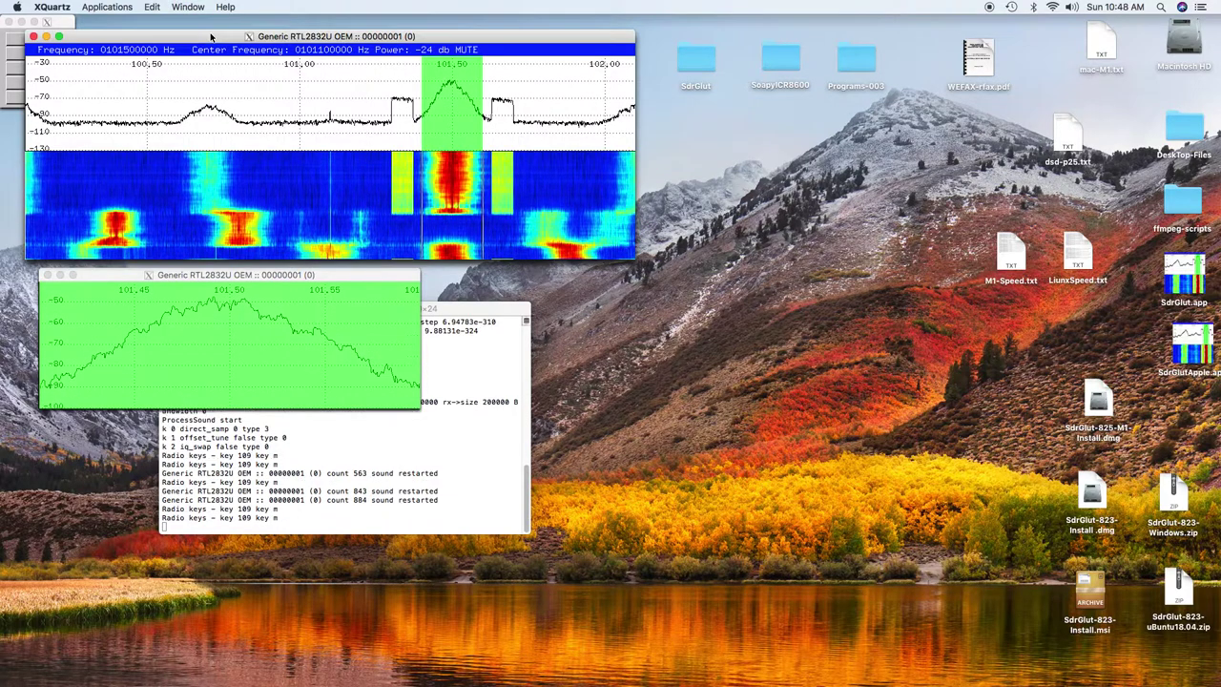
Raise the tuning from 101.5 MHz through 110 MHz up to the 162.4 MHz weather channel
click(117, 50)
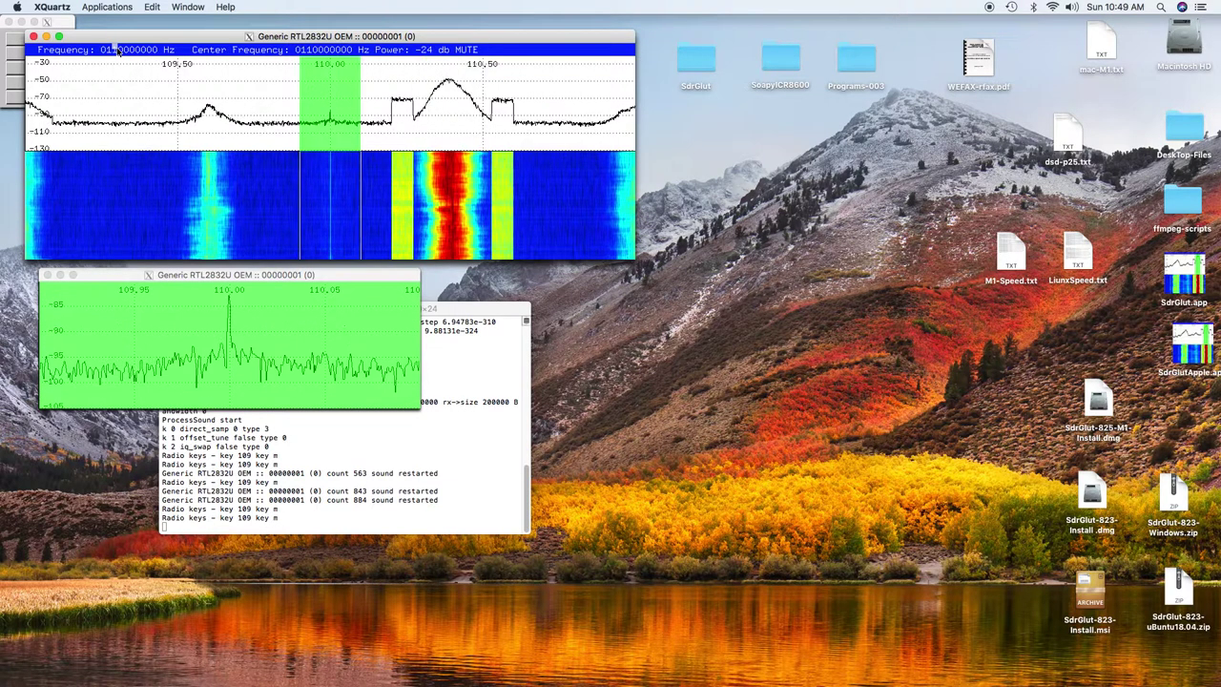
scroll(117, 49, up, 3)
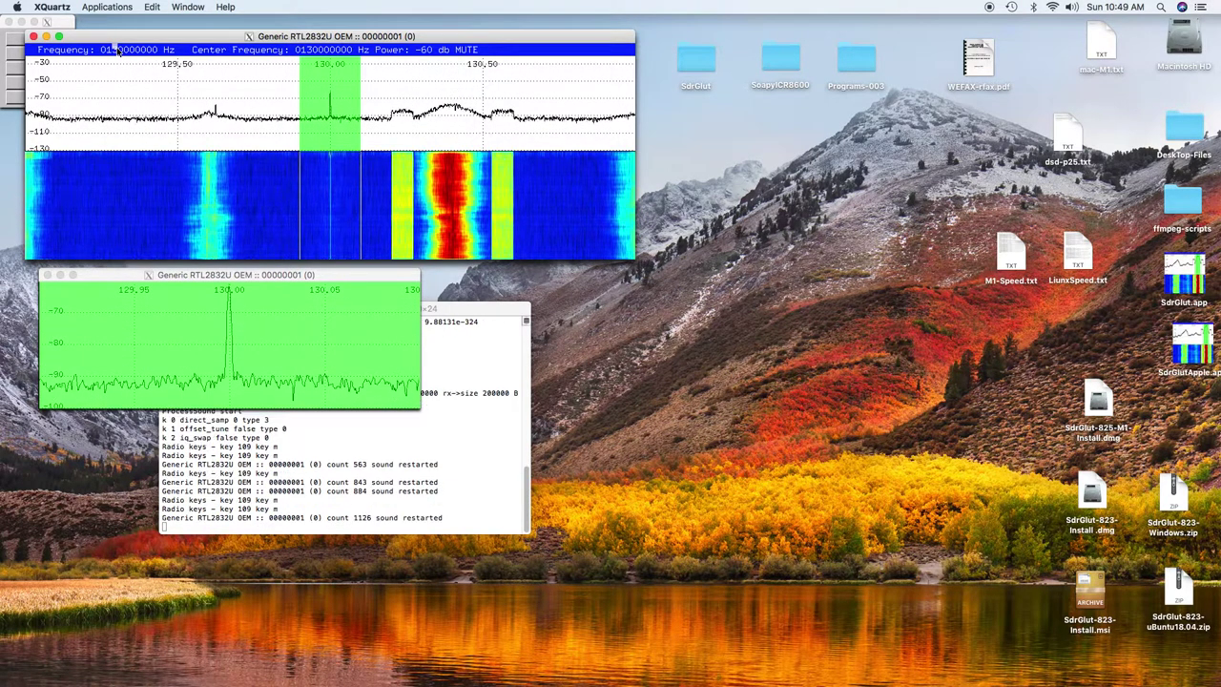
scroll(119, 49, up, 2)
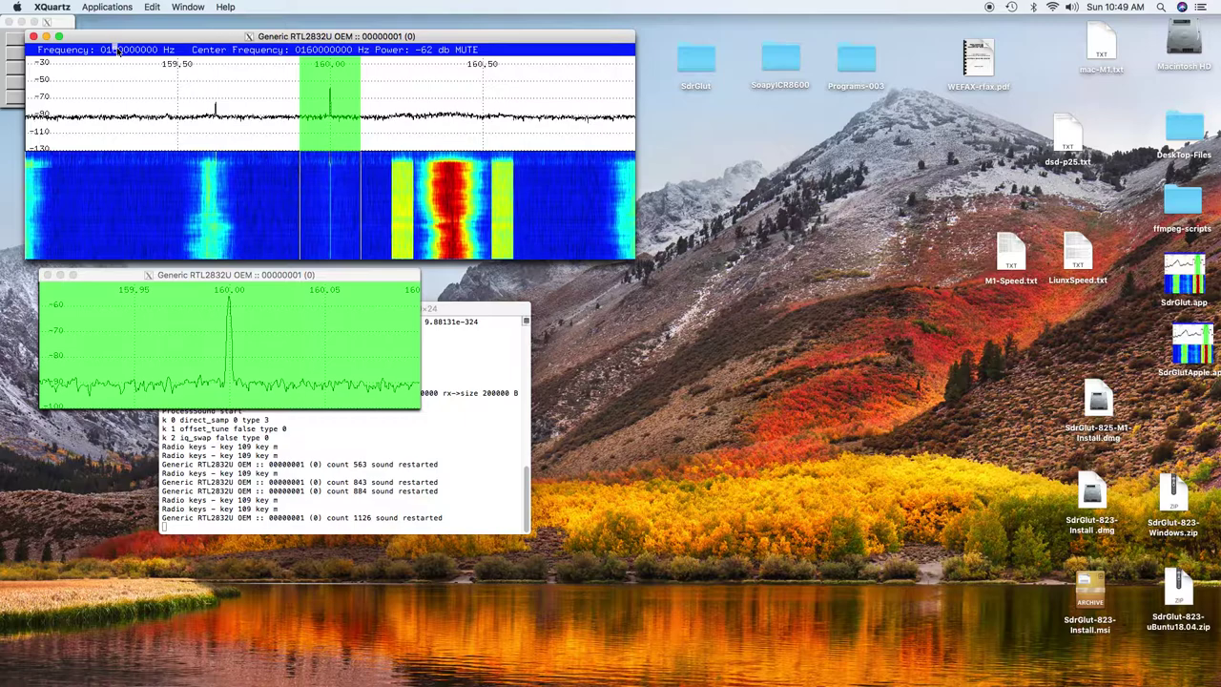
scroll(119, 50, up, 2)
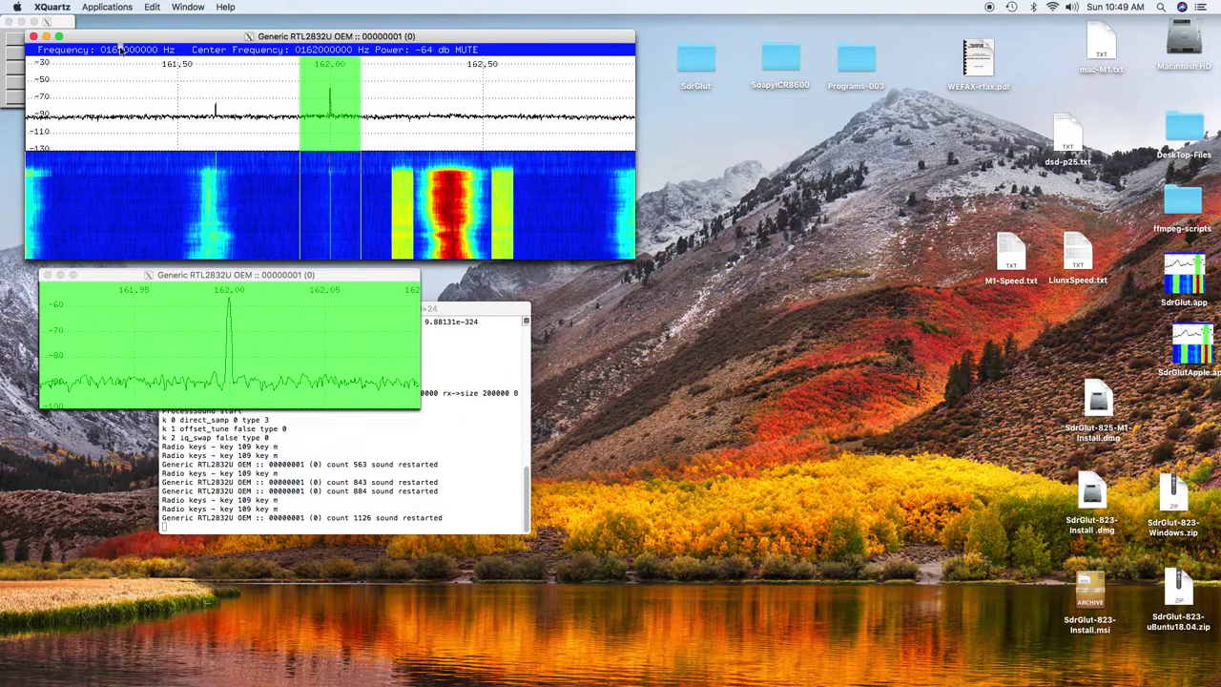
scroll(125, 50, up, 2)
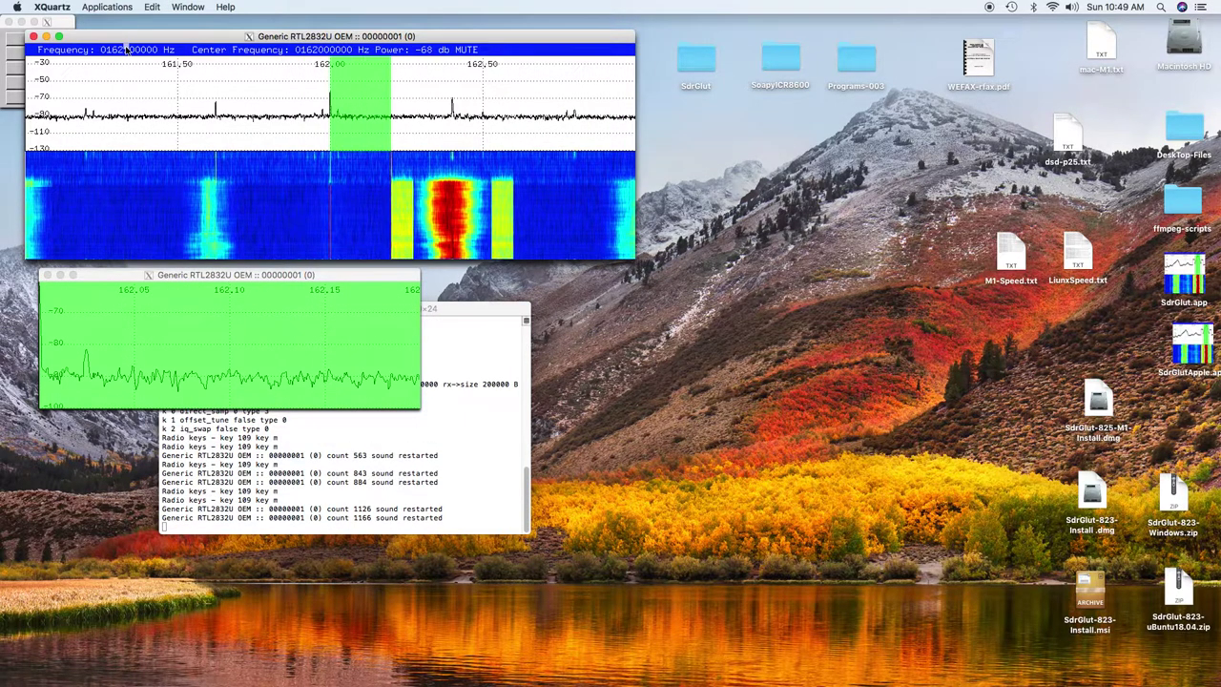
scroll(125, 50, up, 2)
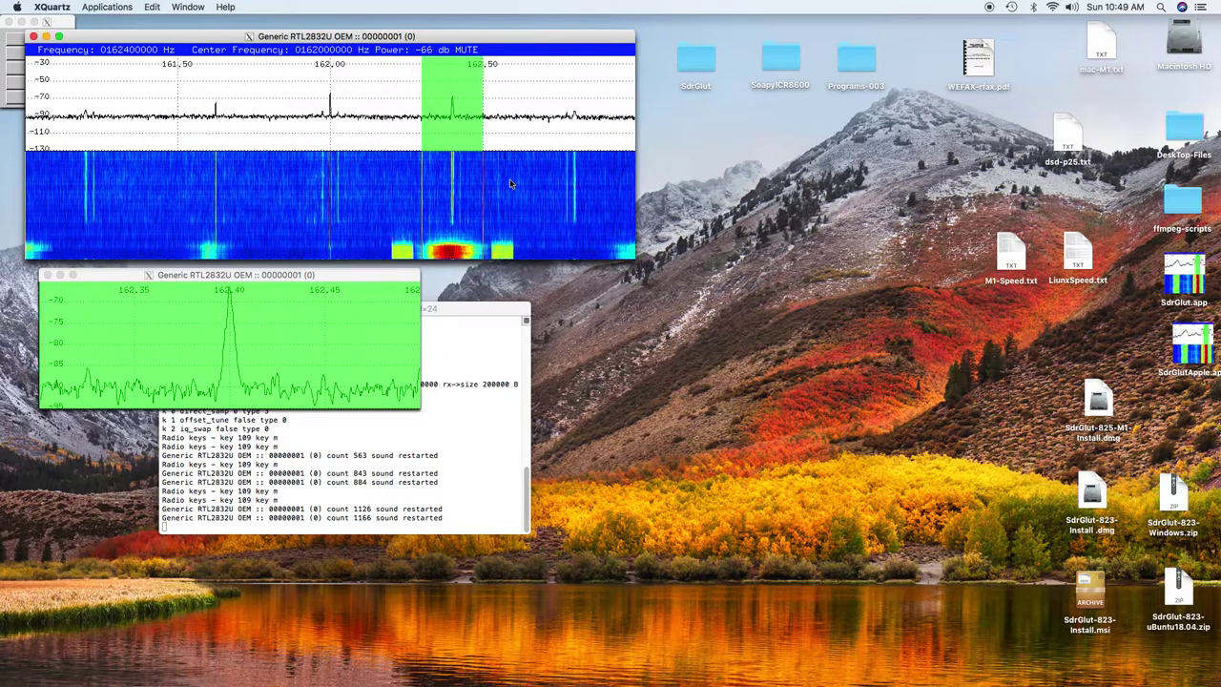
right_click(510, 181)
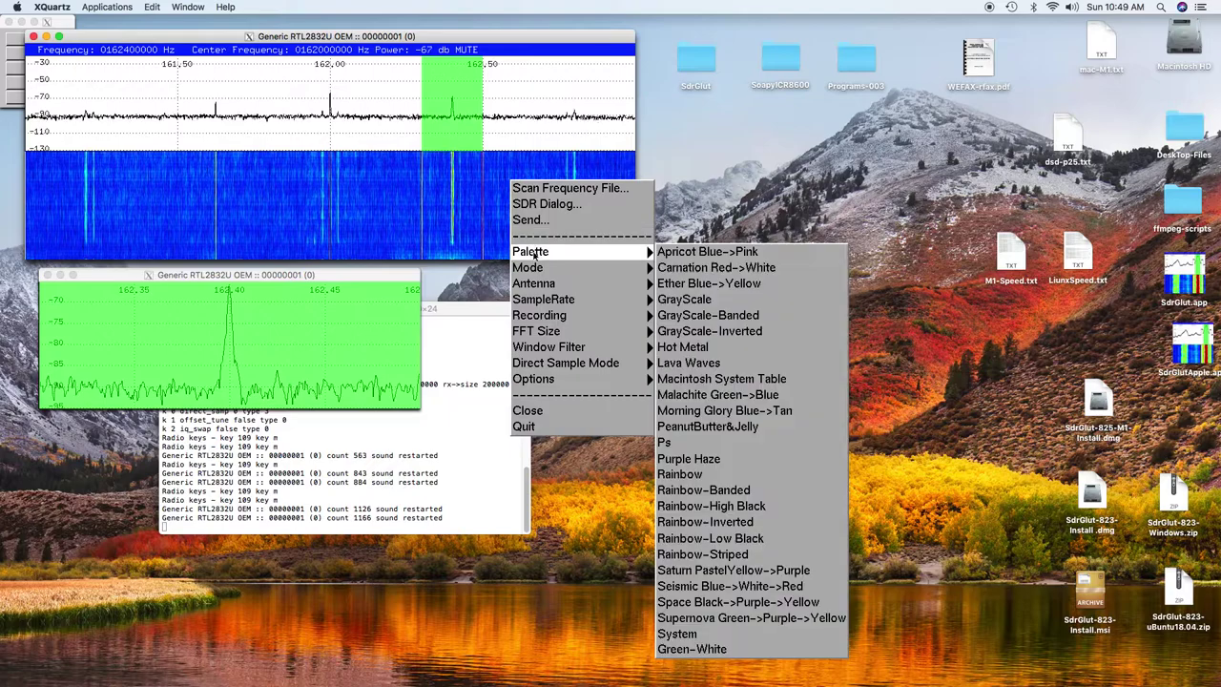
Set the demodulation mode to NBFM and unmute to hear the weather broadcast
mouse_move(537, 268)
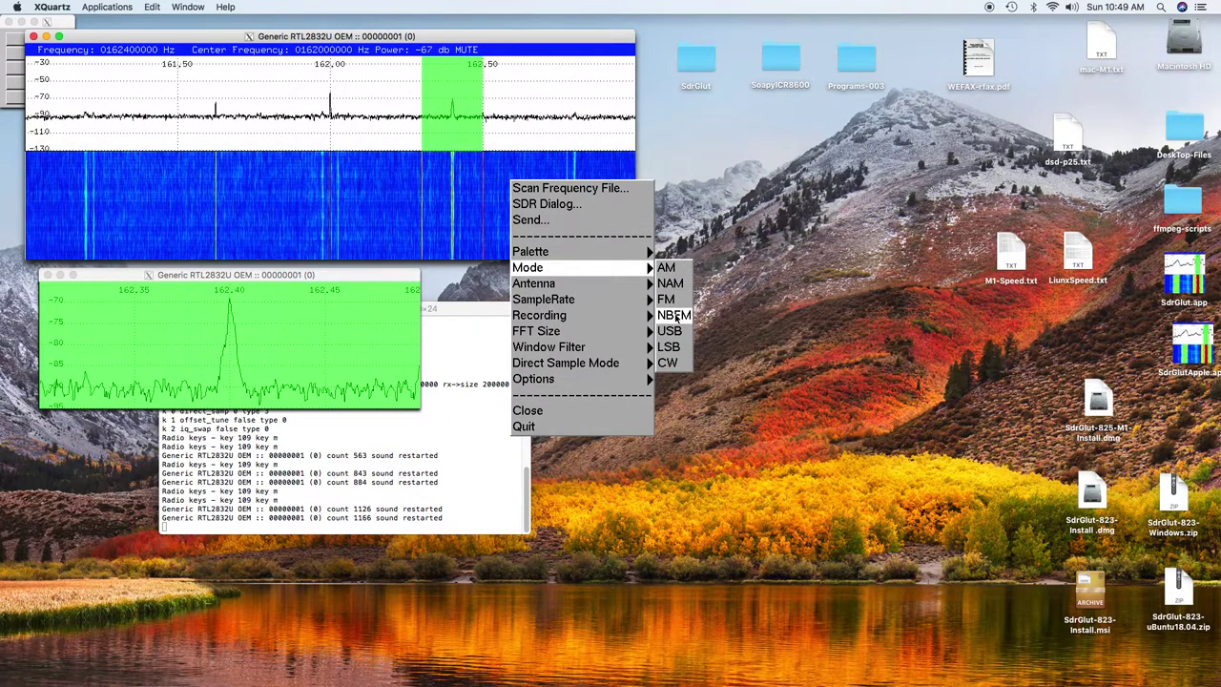
click(674, 316)
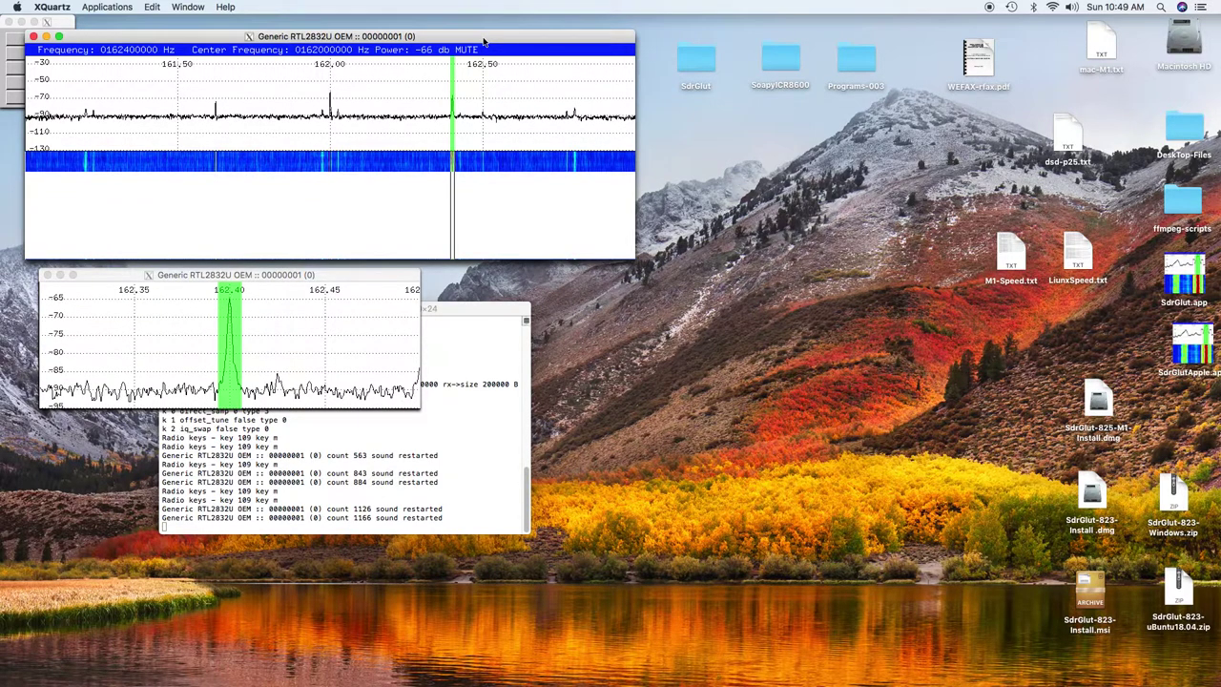
key(m)
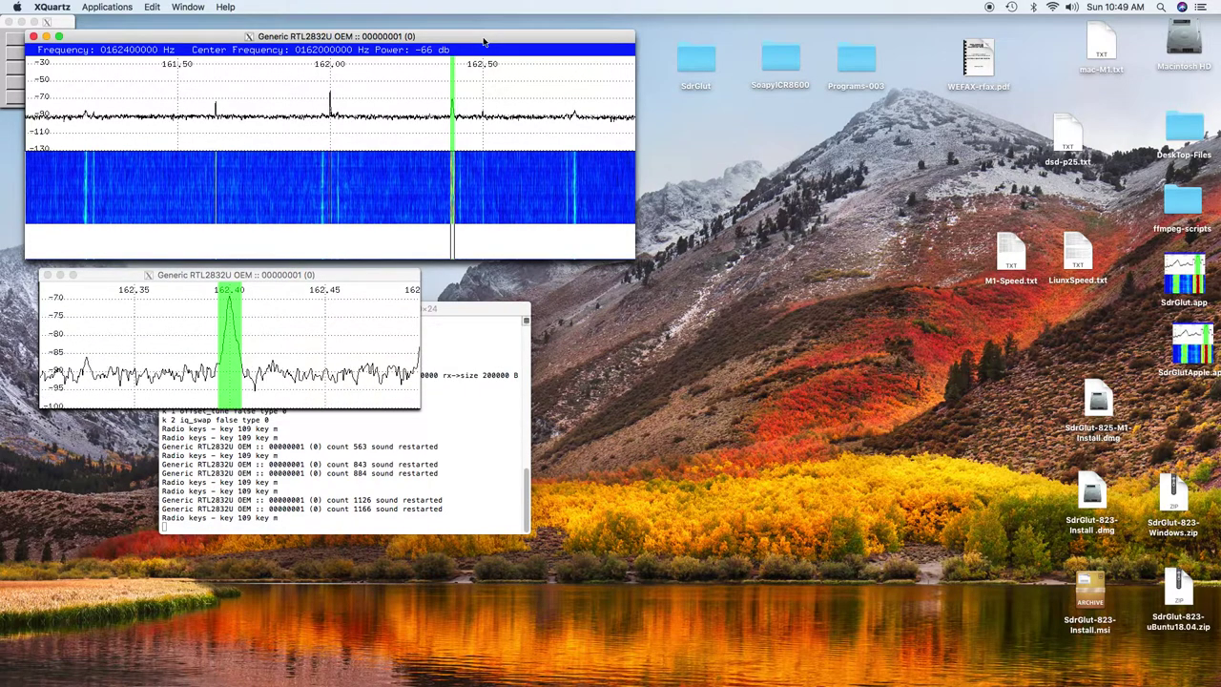
key(m)
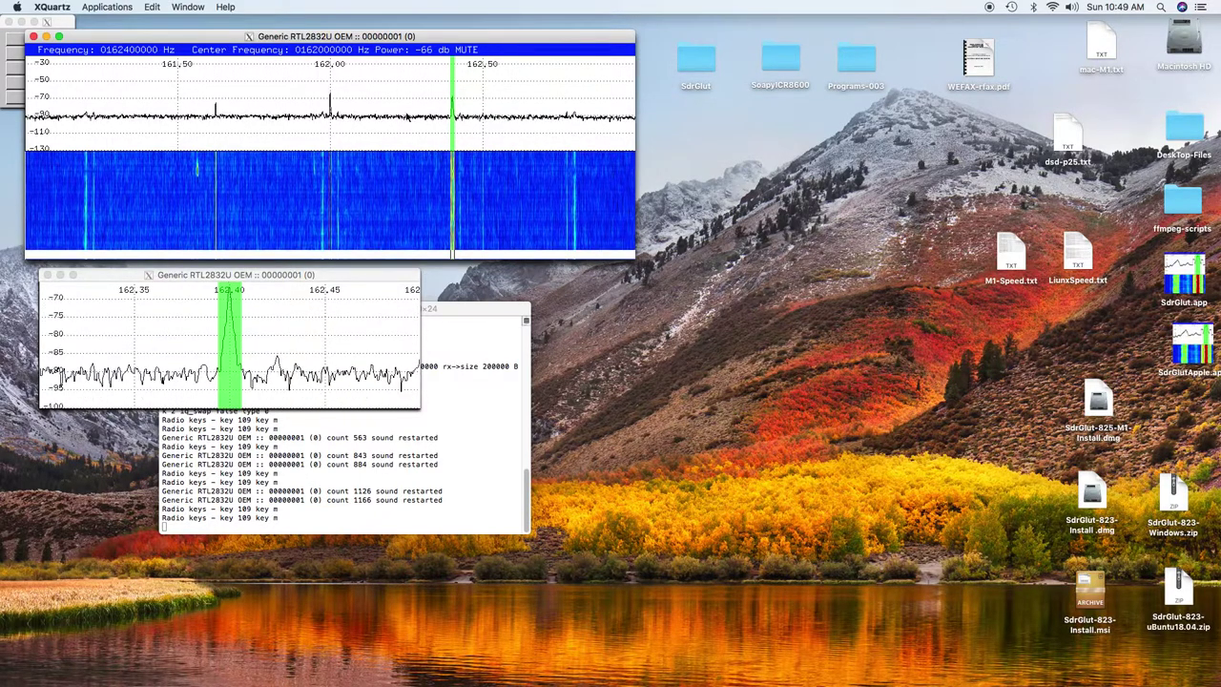
Listen at 161.625 MHz, then tune onto the 161.564583 MHz peak and mute
click(215, 164)
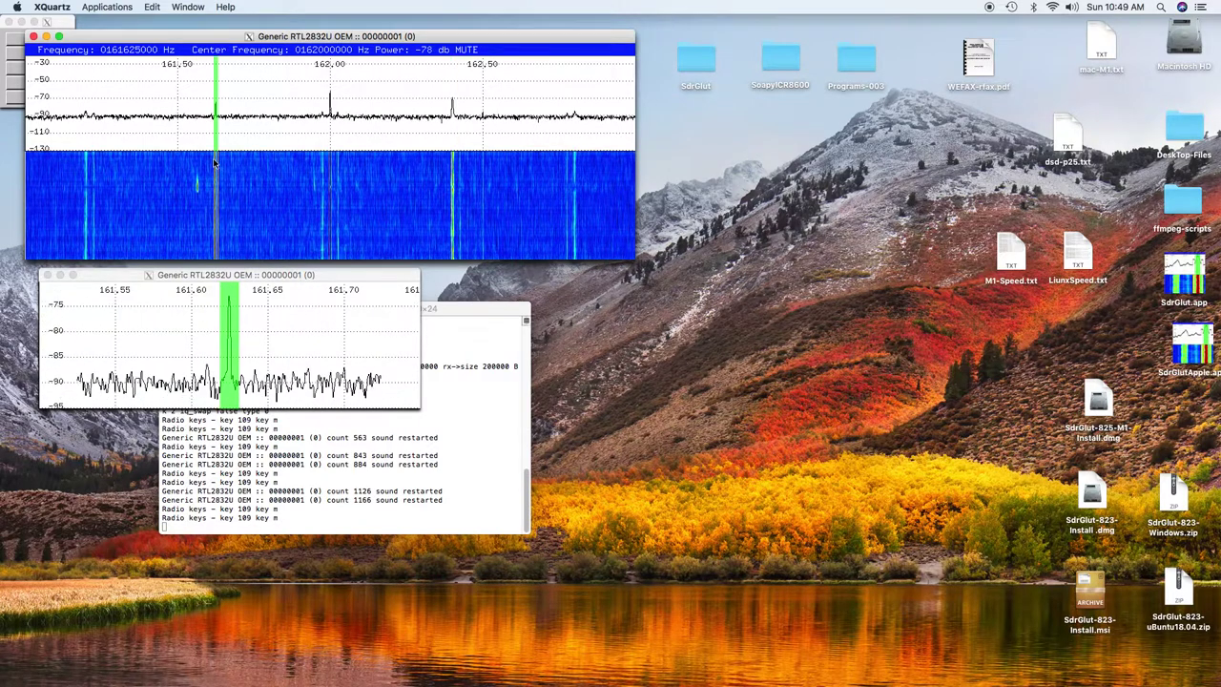
key(m)
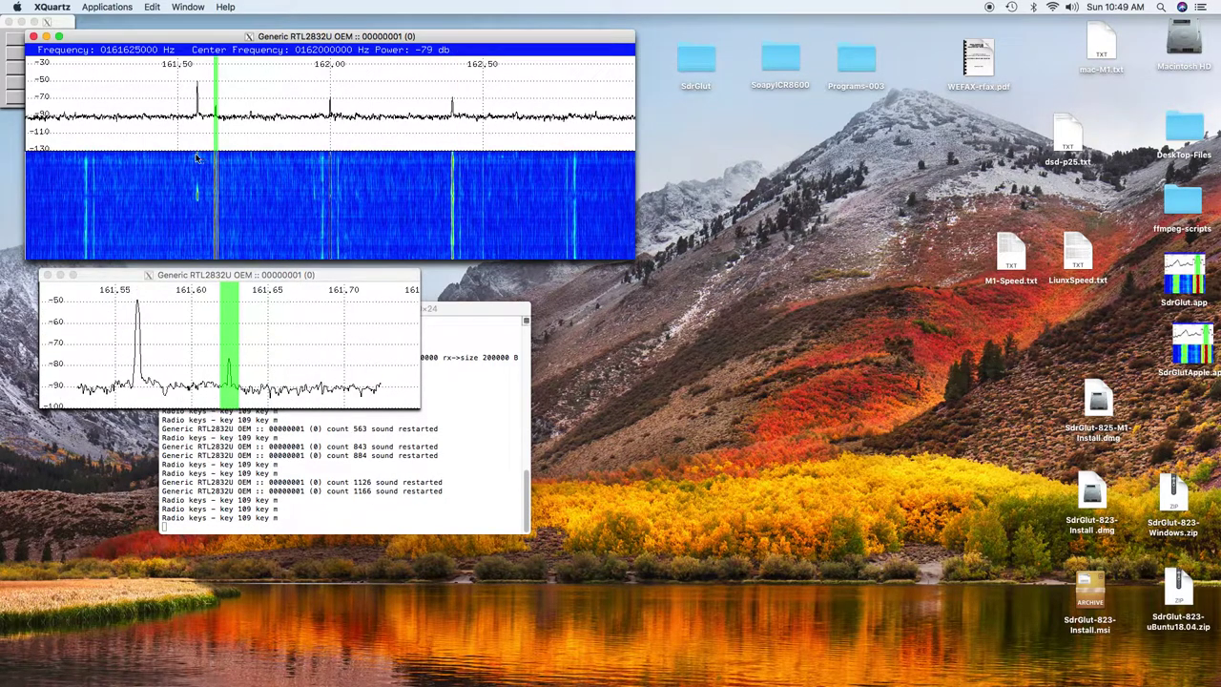
click(198, 159)
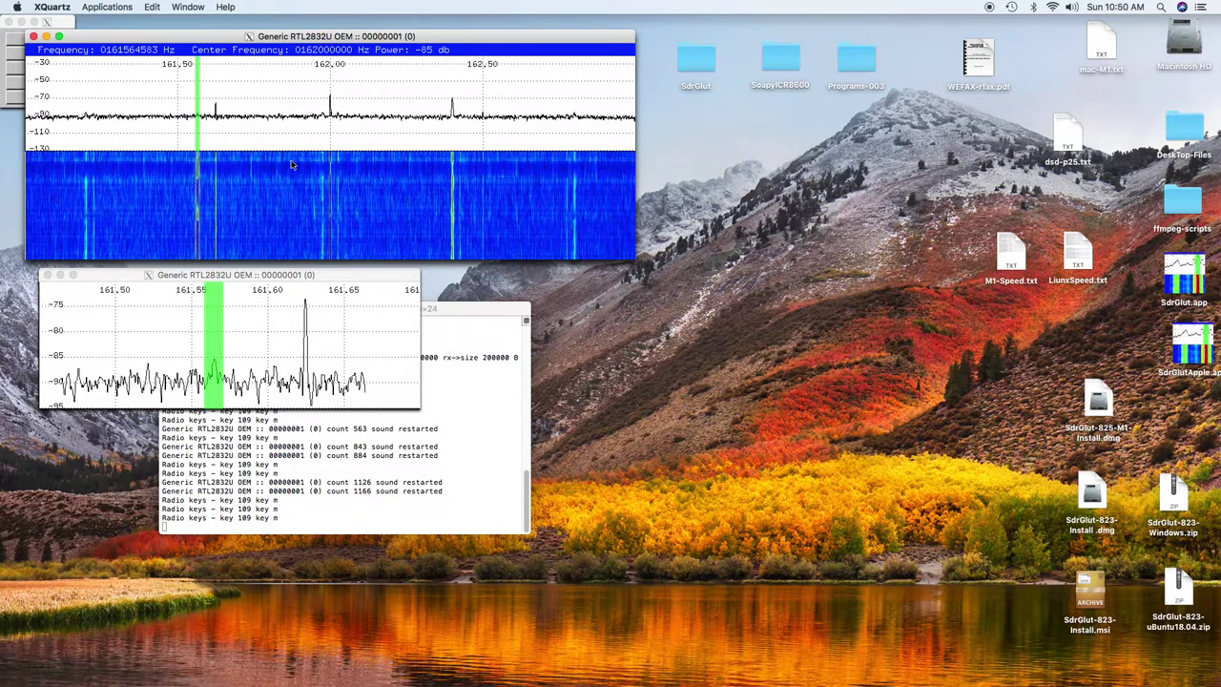
key(m)
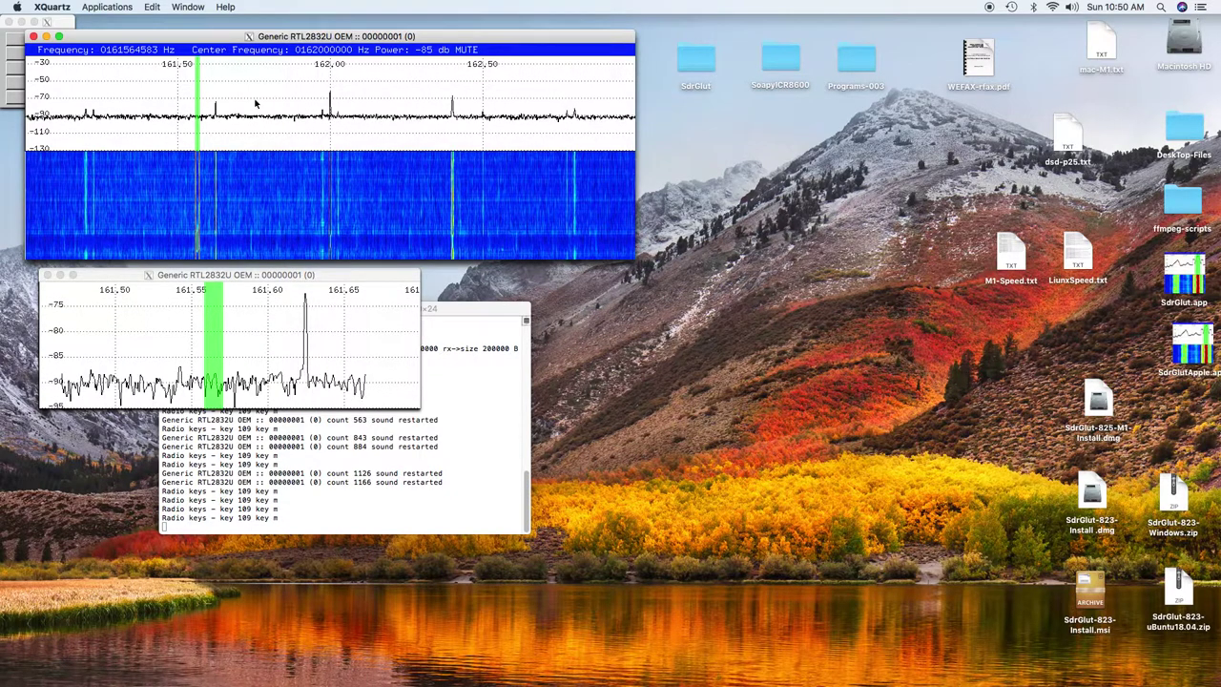
Lower the tuning frequency from 162 MHz to 10 MHz, then to 1 MHz
click(110, 55)
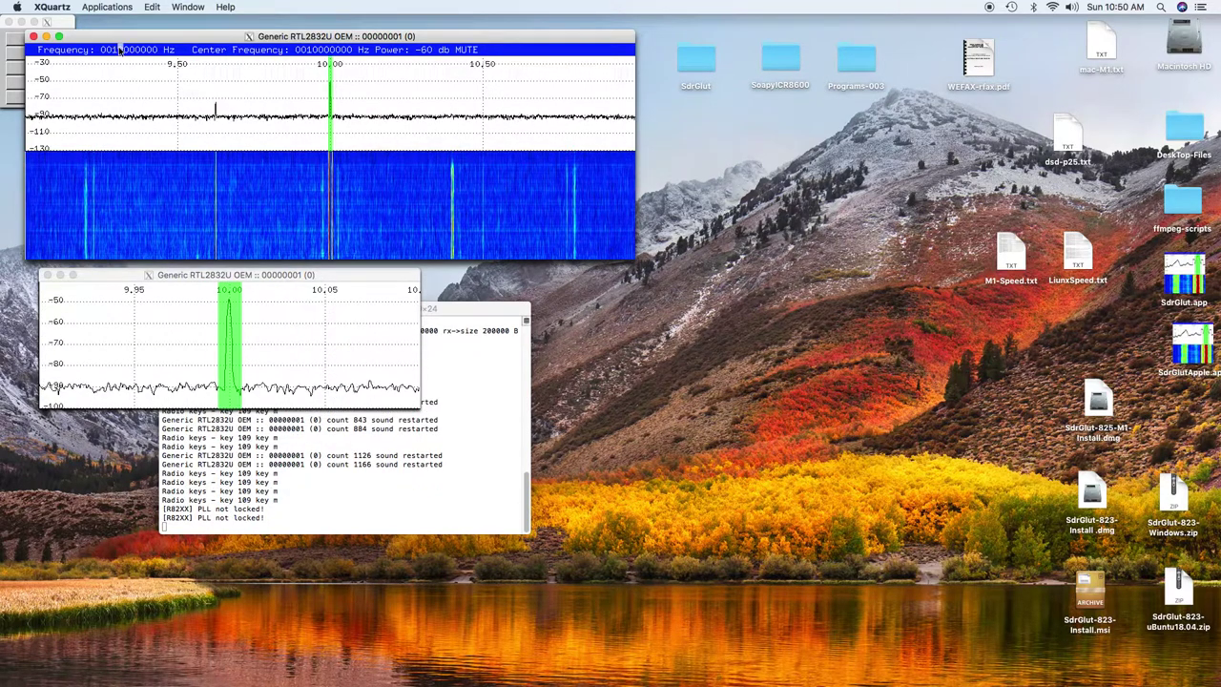
click(121, 49)
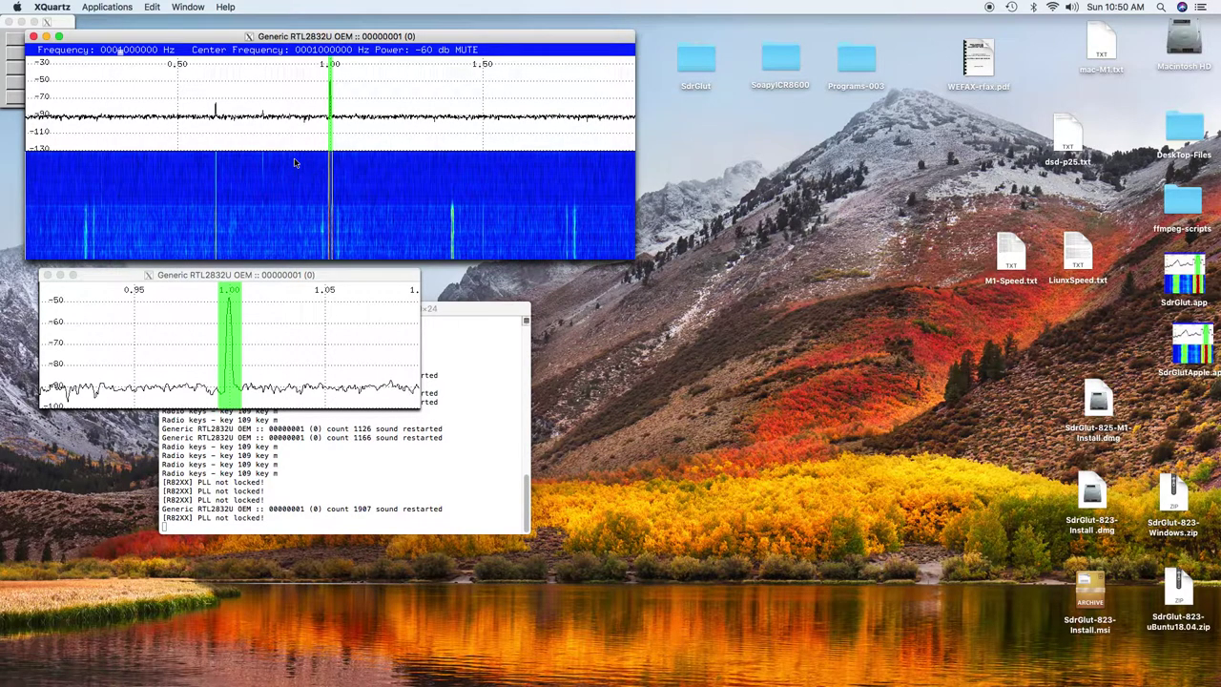
Turn on direct sampling mode from the receiver's right-click options menu
right_click(447, 192)
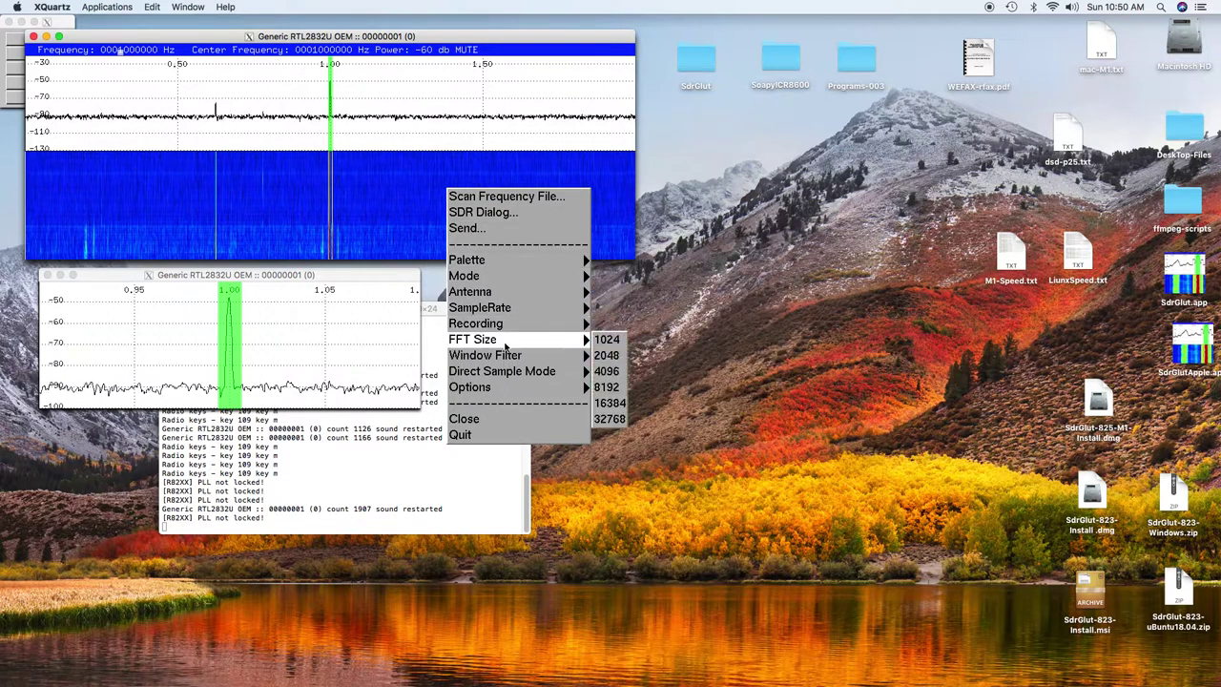
mouse_move(513, 377)
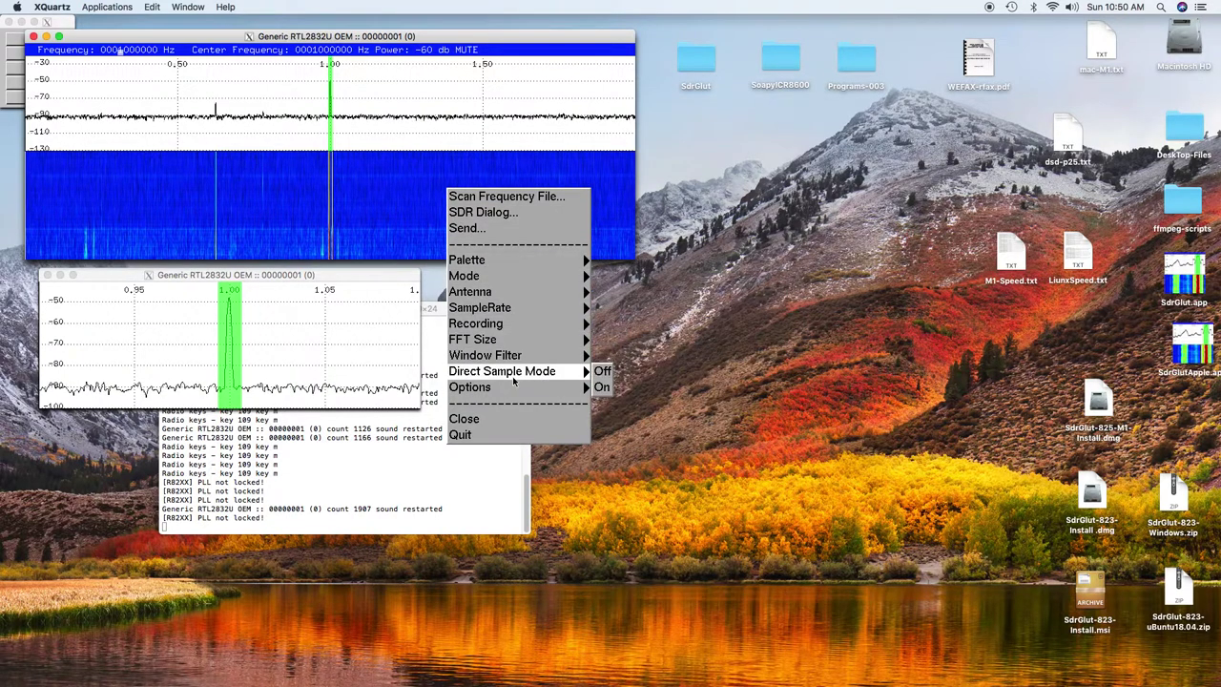
click(600, 385)
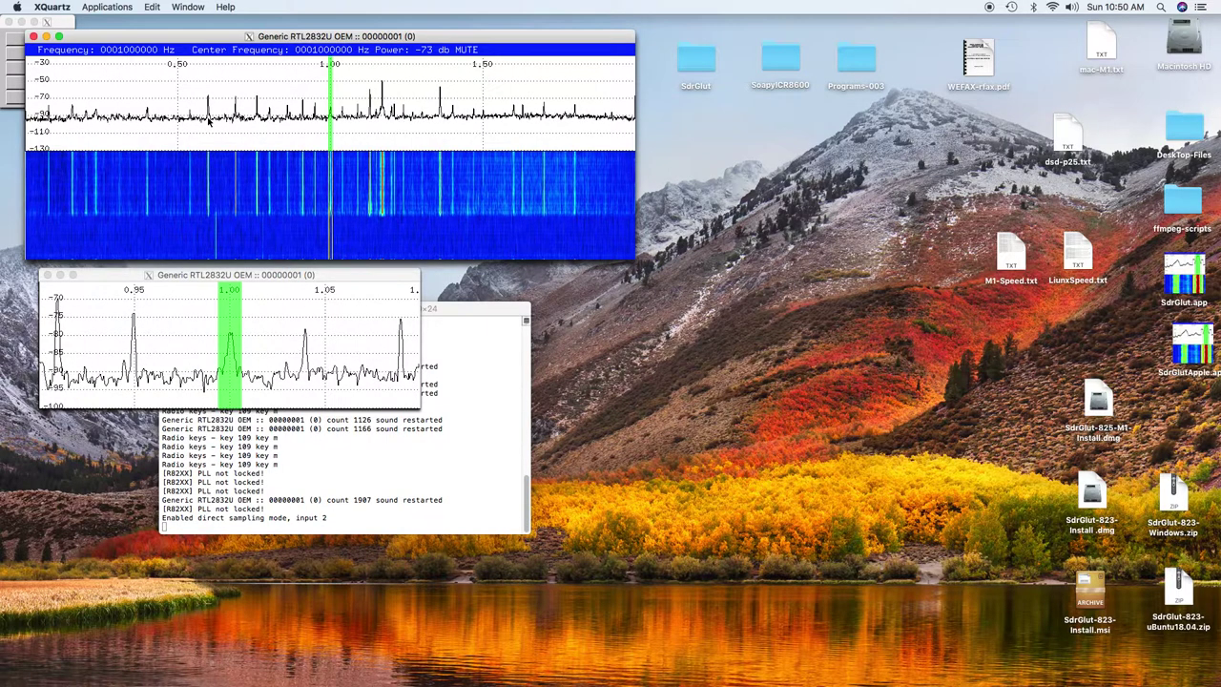
Tune to the 0.60 MHz signal, unmute the audio, and step up to about 0.70 MHz
click(209, 121)
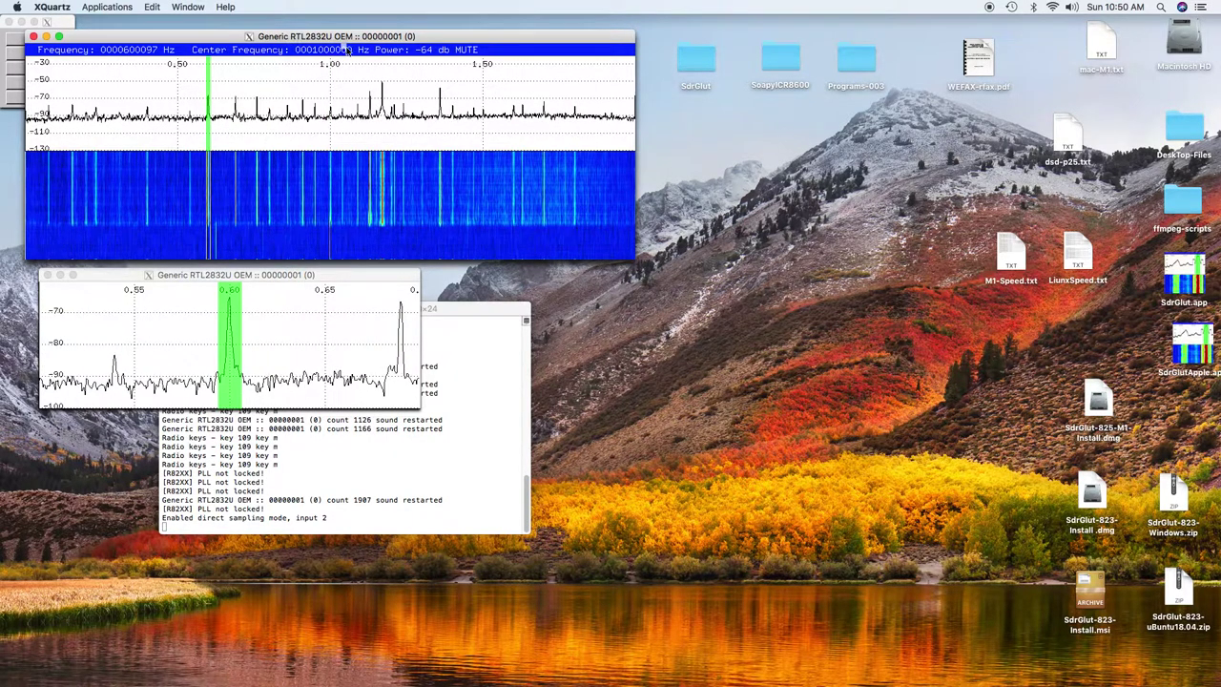
key(m)
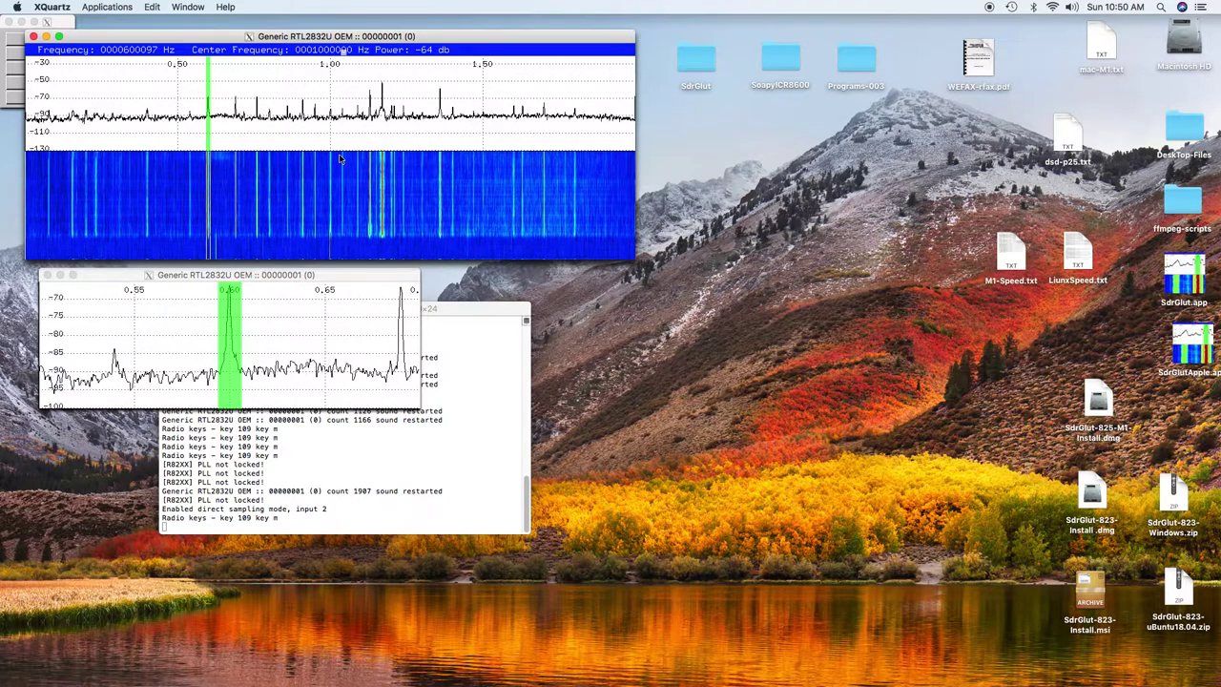
key(Right)
key(Right)
key(Right)
key(Right)
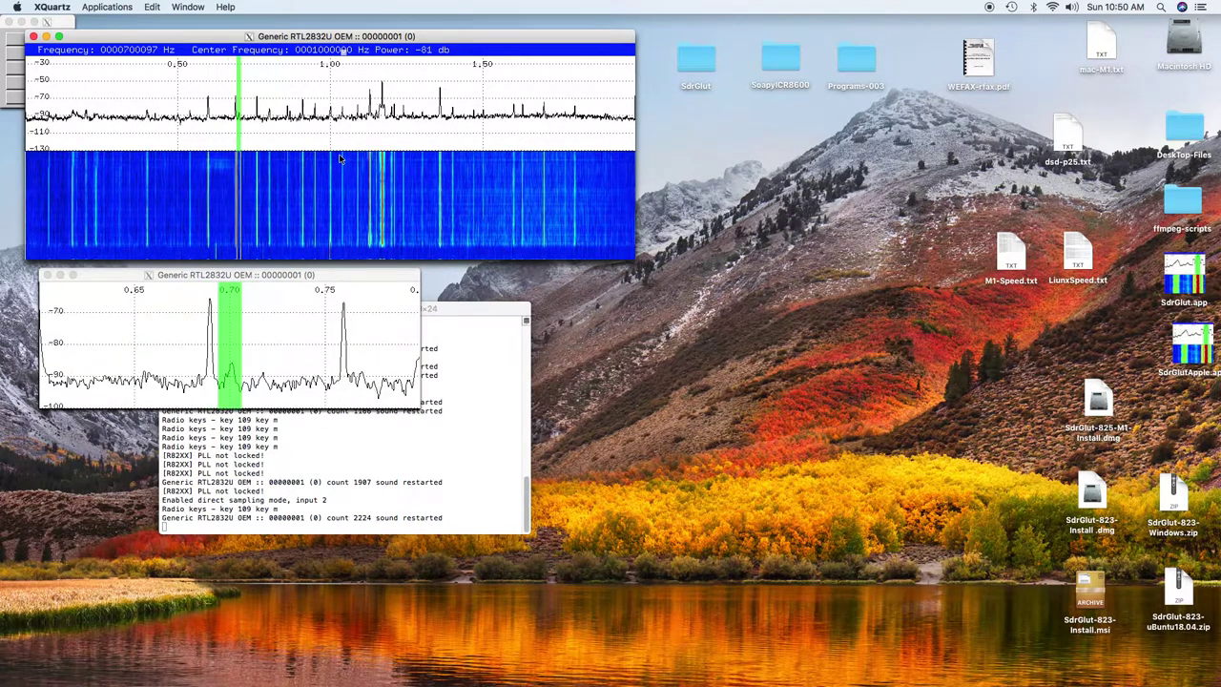
key(Right)
key(Right)
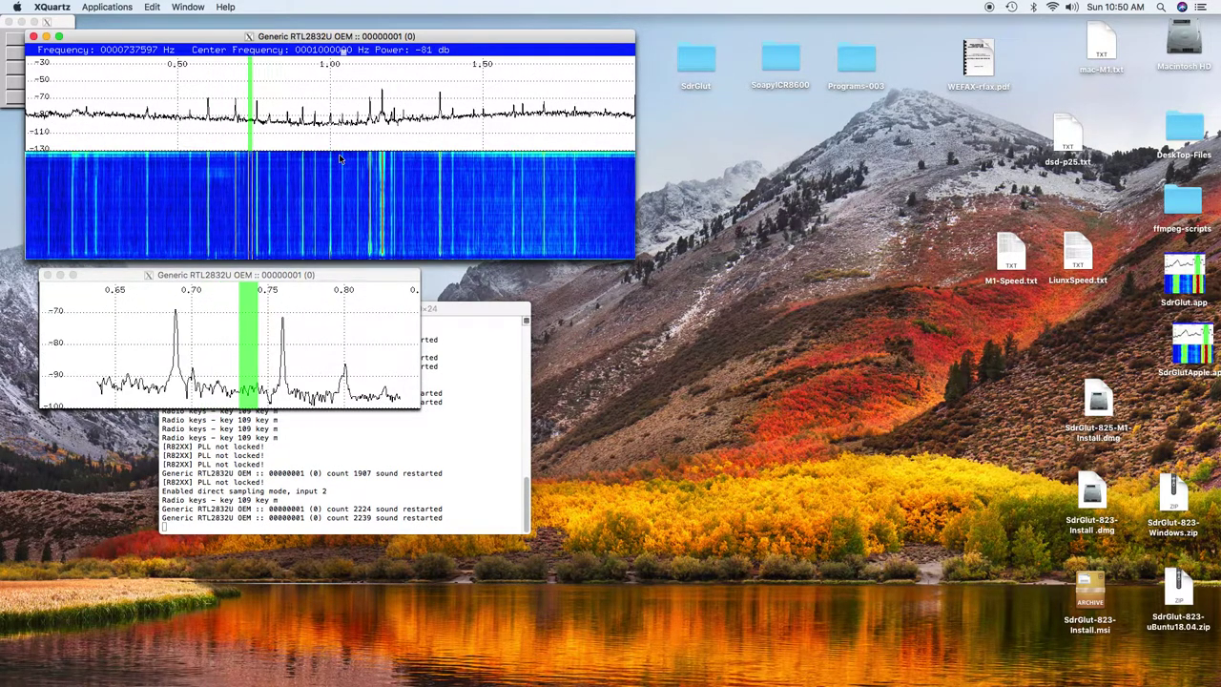
Set the demodulation mode to AM and make the zoomed spectrum window active
right_click(475, 212)
mouse_move(515, 291)
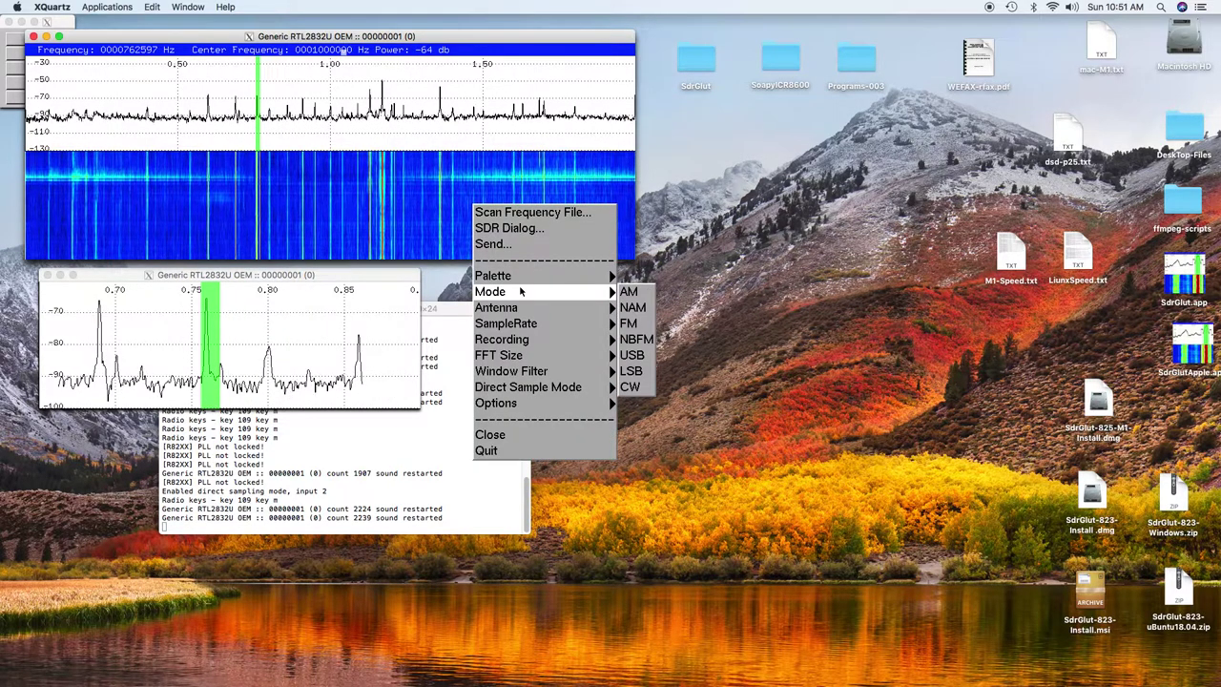
click(631, 292)
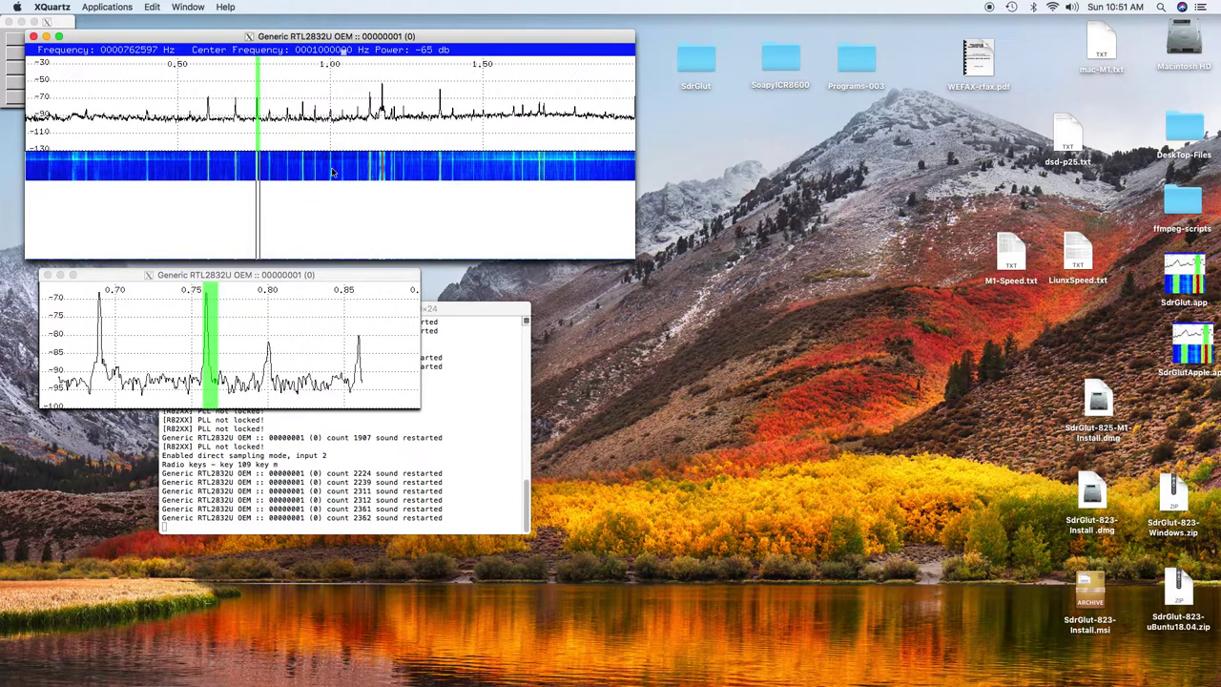
click(208, 310)
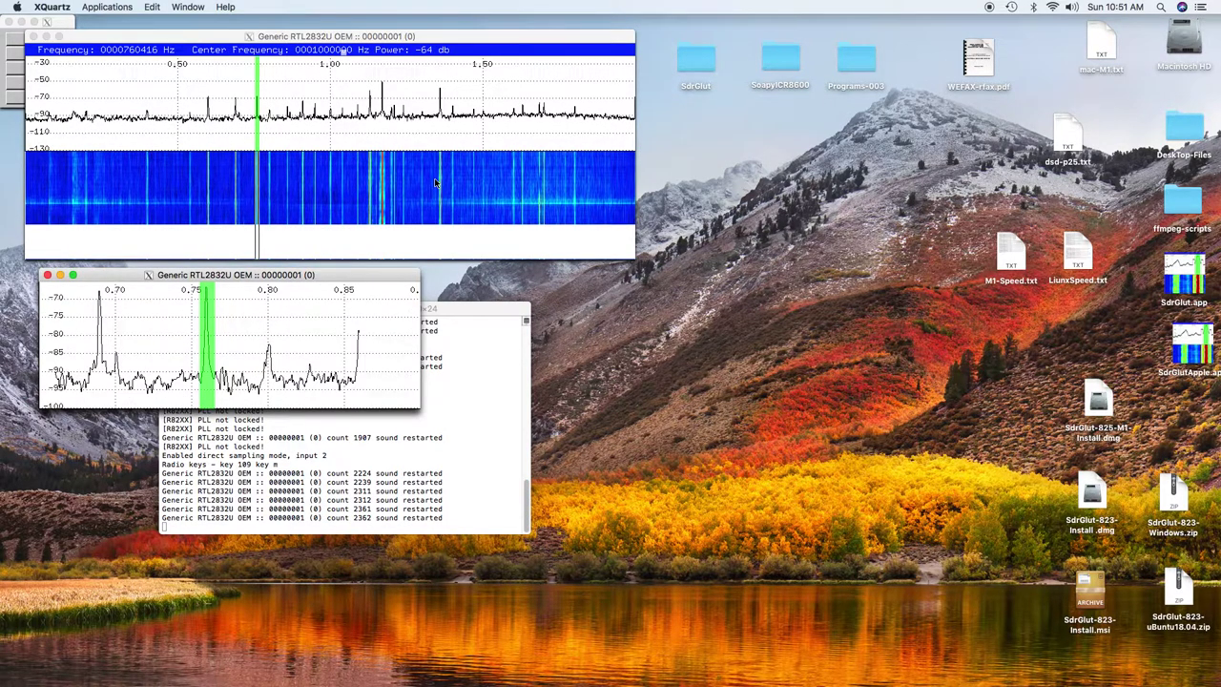
Step the tuning down to 0.70 MHz, then up through 0.78, 0.84, 0.91 to 0.96 MHz
key(Left)
key(Left)
key(Left)
key(Left)
key(Left)
key(Left)
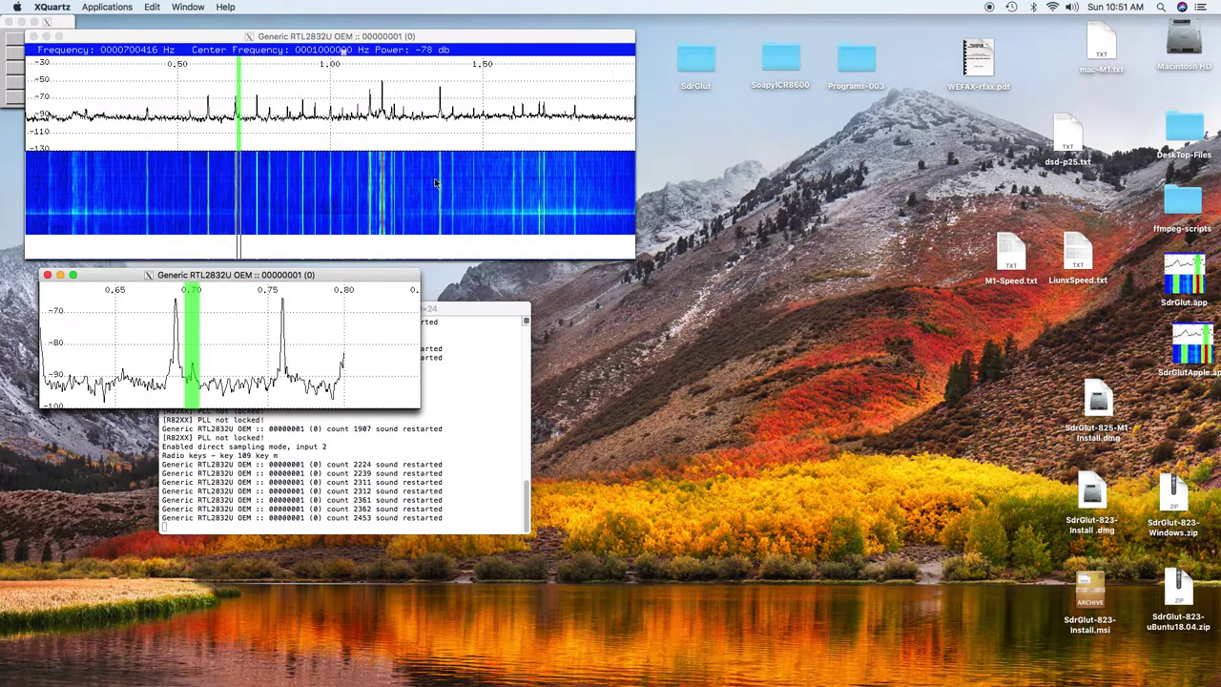
key(Right)
key(Right)
key(Right)
key(Right)
key(Right)
key(Right)
key(Right)
key(Right)
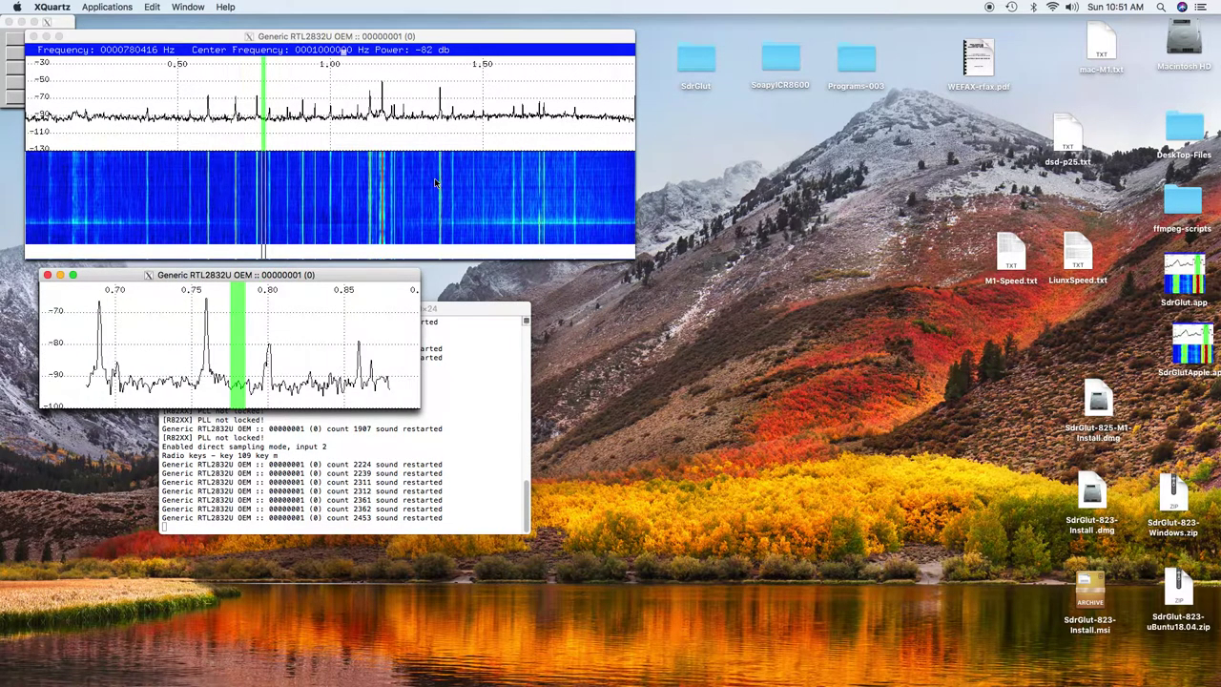
key(Right)
key(Right)
key(Right)
key(Right)
key(Right)
key(Right)
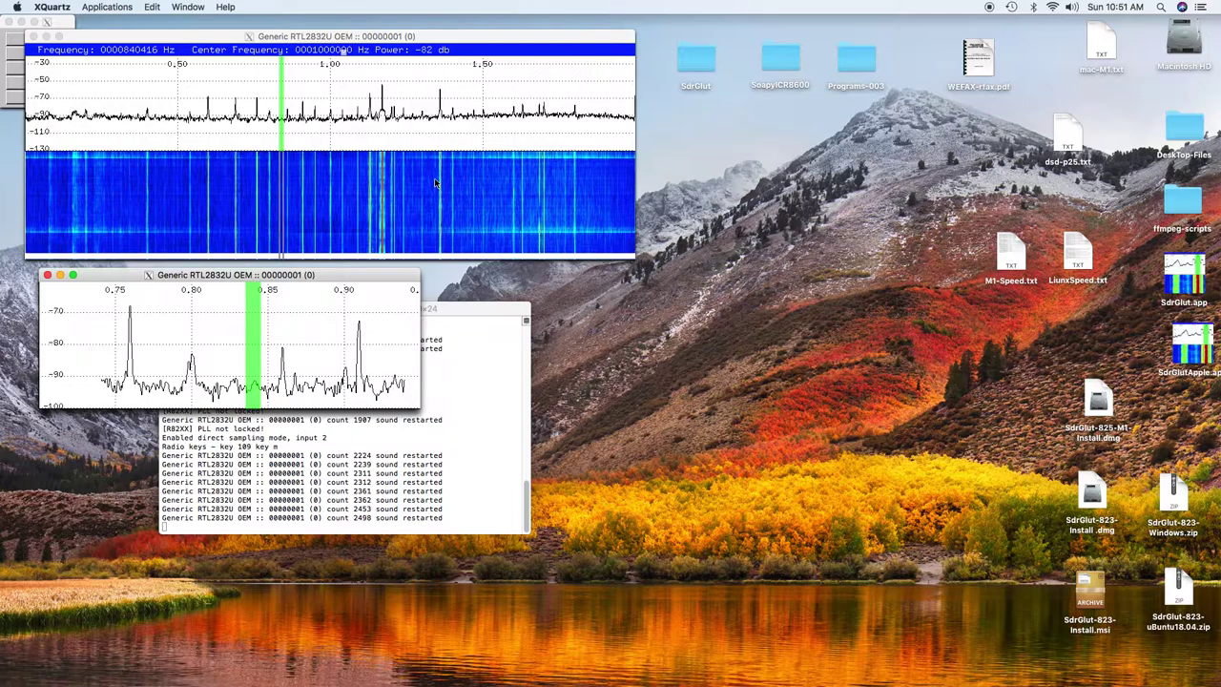
key(Right)
key(Right)
key(Right)
key(Right)
key(Right)
key(Right)
key(Right)
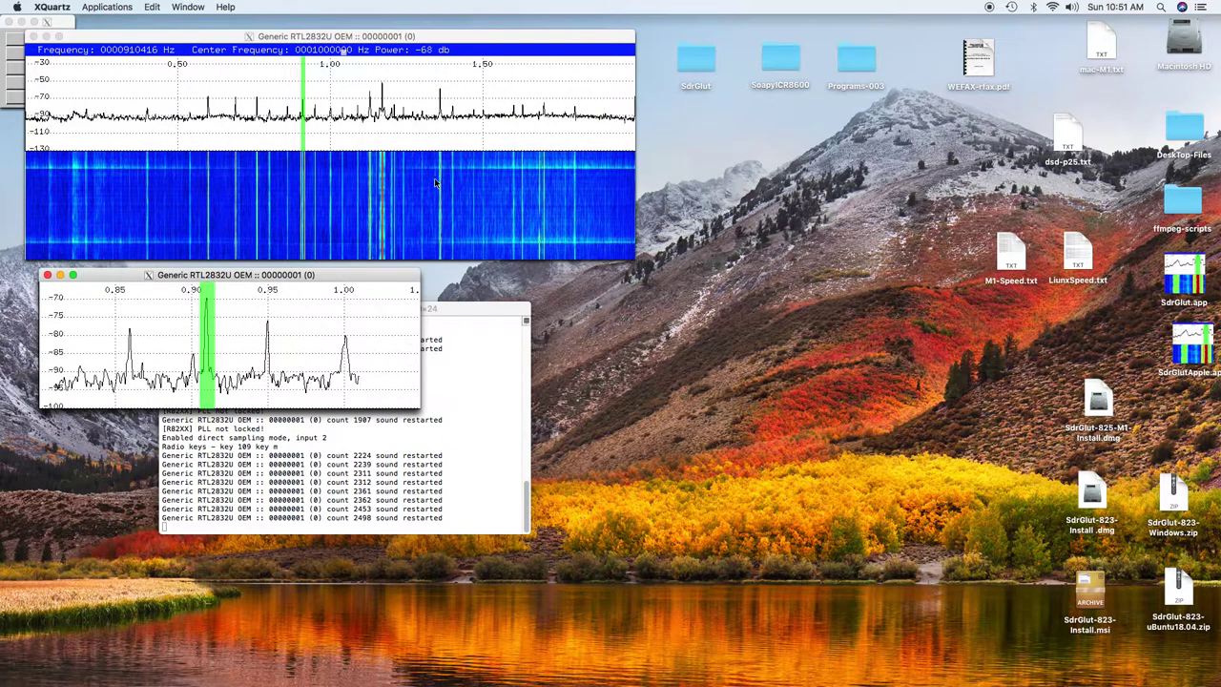
key(Right)
key(Right)
key(Right)
key(Right)
key(Right)
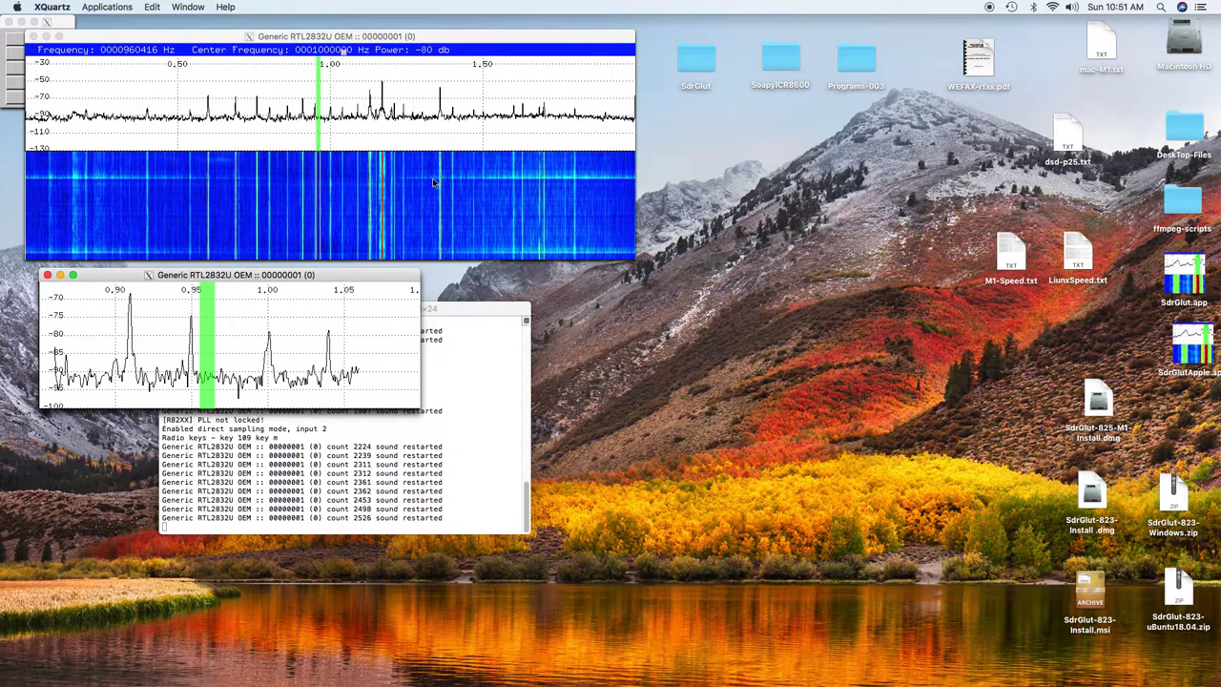
click(125, 49)
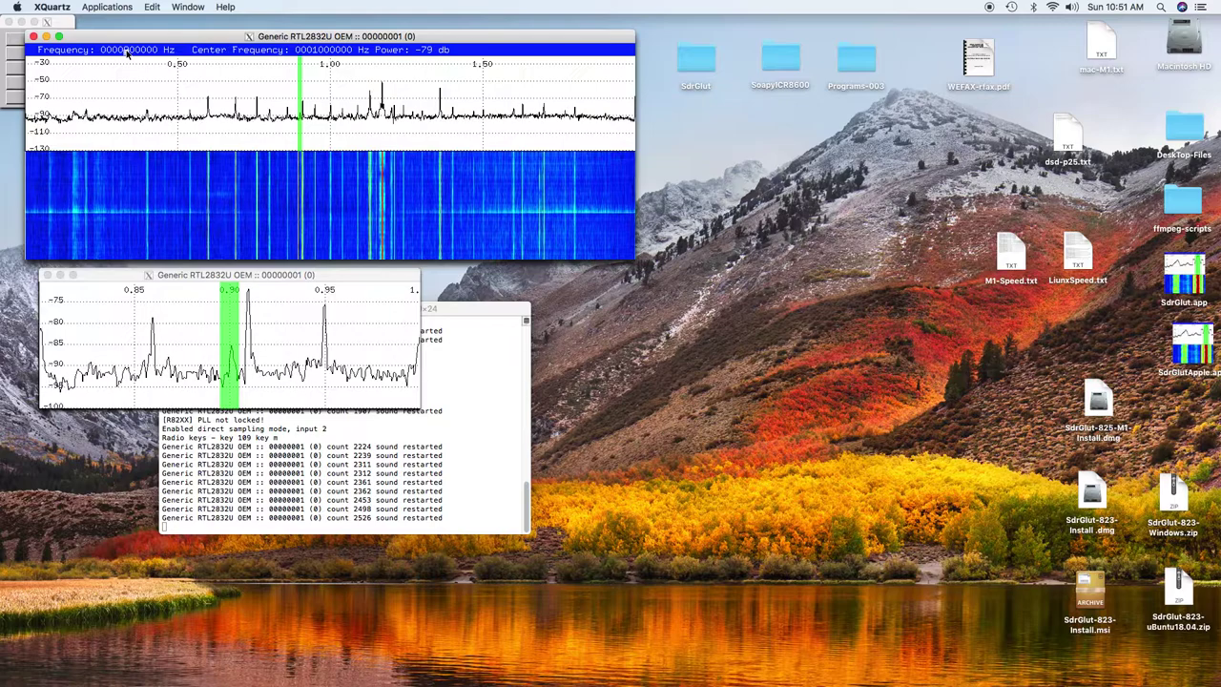
Step the tuning down to 600 kHz and mute the audio
key(Left)
key(Left)
key(Left)
key(Left)
key(Left)
key(Left)
key(Left)
key(Left)
key(Left)
key(Left)
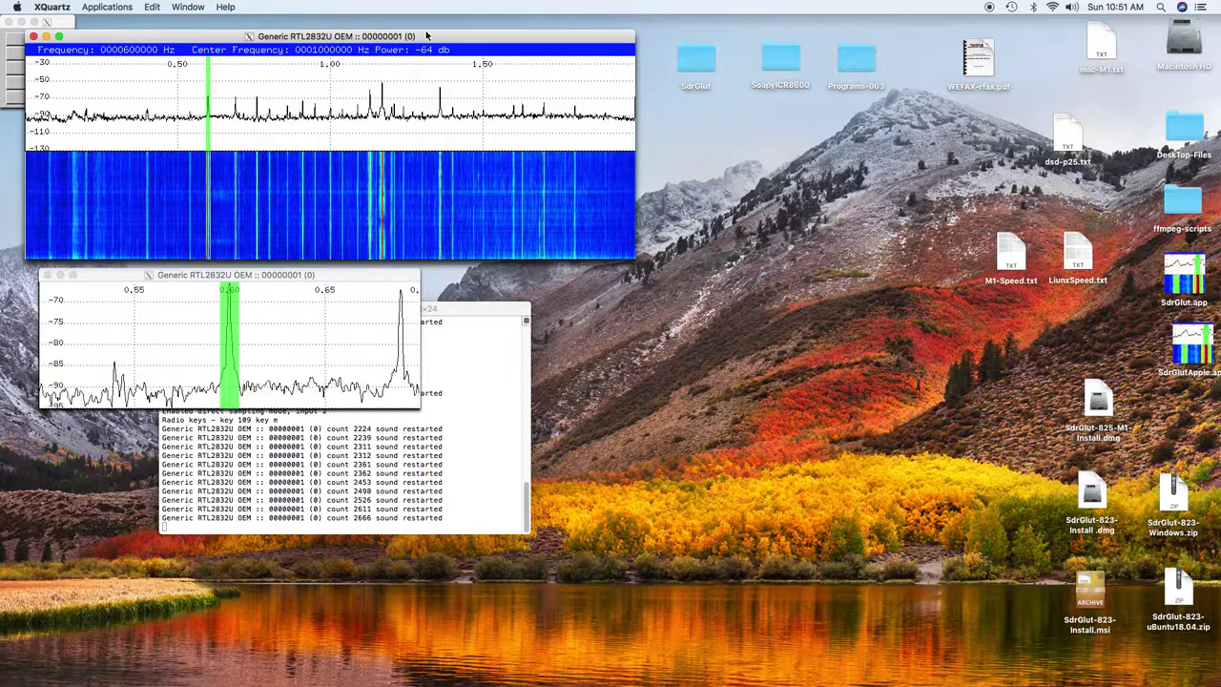
key(m)
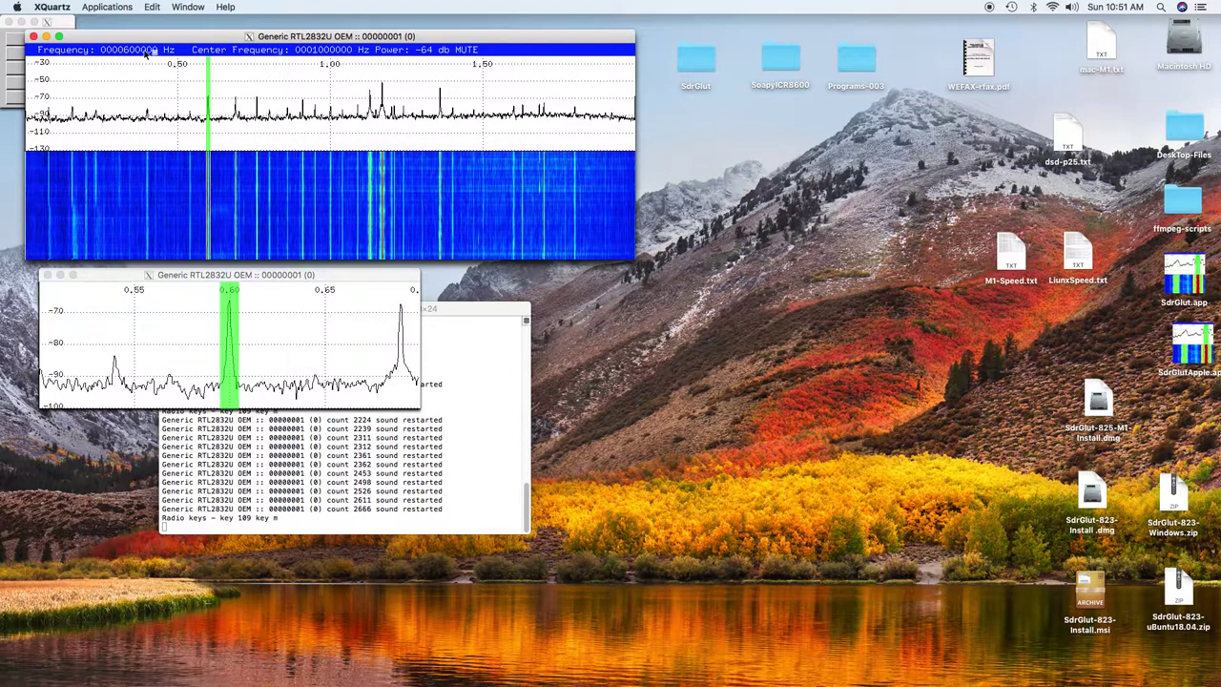
Tune to the waterfall signal near 0.69 MHz, then adjust it up about 0.75 MHz and back down 10 kHz
click(238, 172)
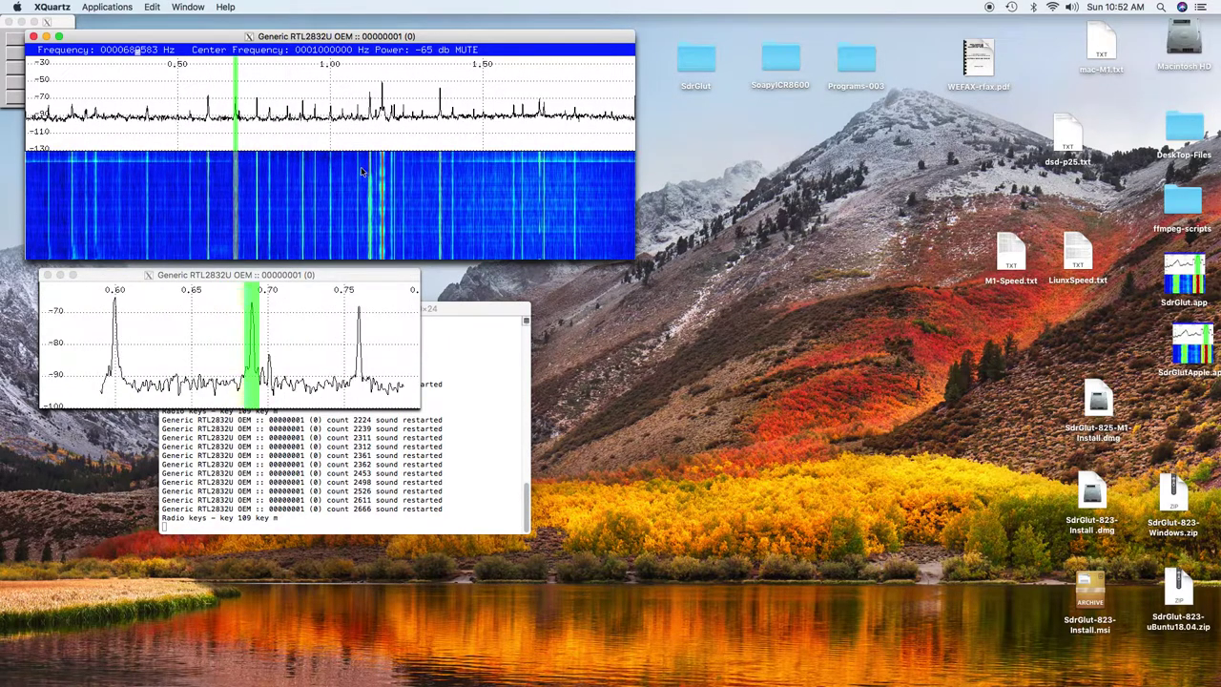
key(Right)
key(Right)
key(Right)
key(Right)
key(Right)
key(Right)
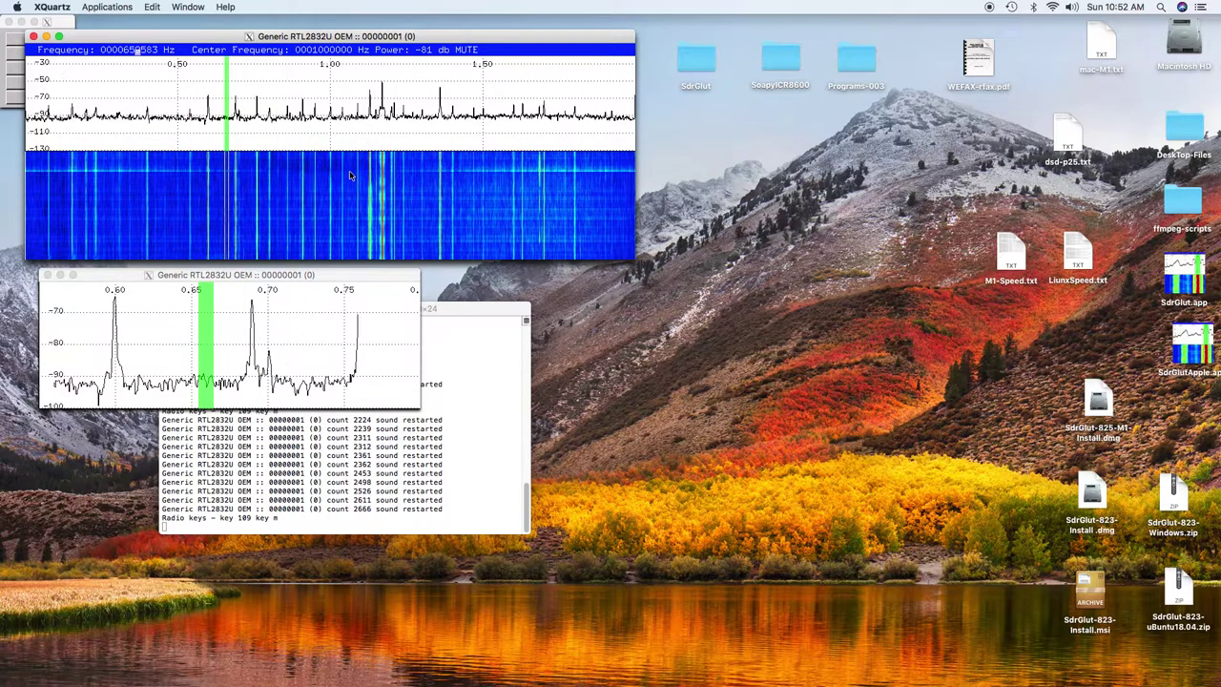
key(Left)
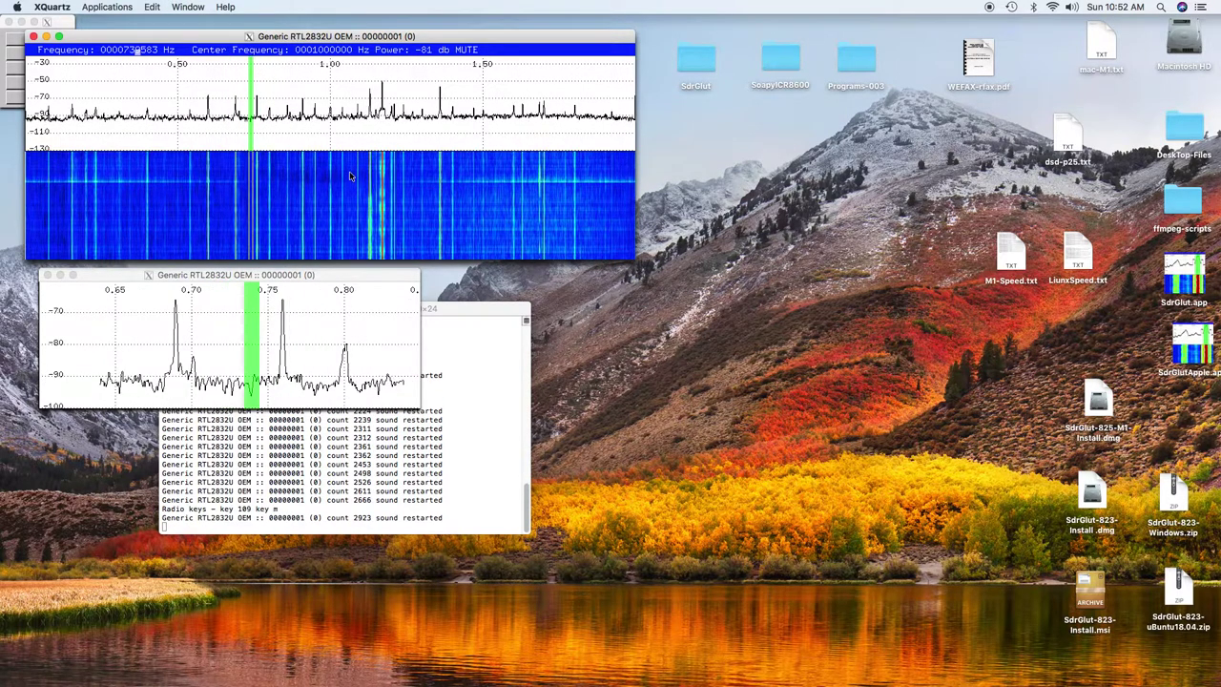
In the zoomed spectrum, lock onto the strong AM peak near 0.69 MHz
click(312, 275)
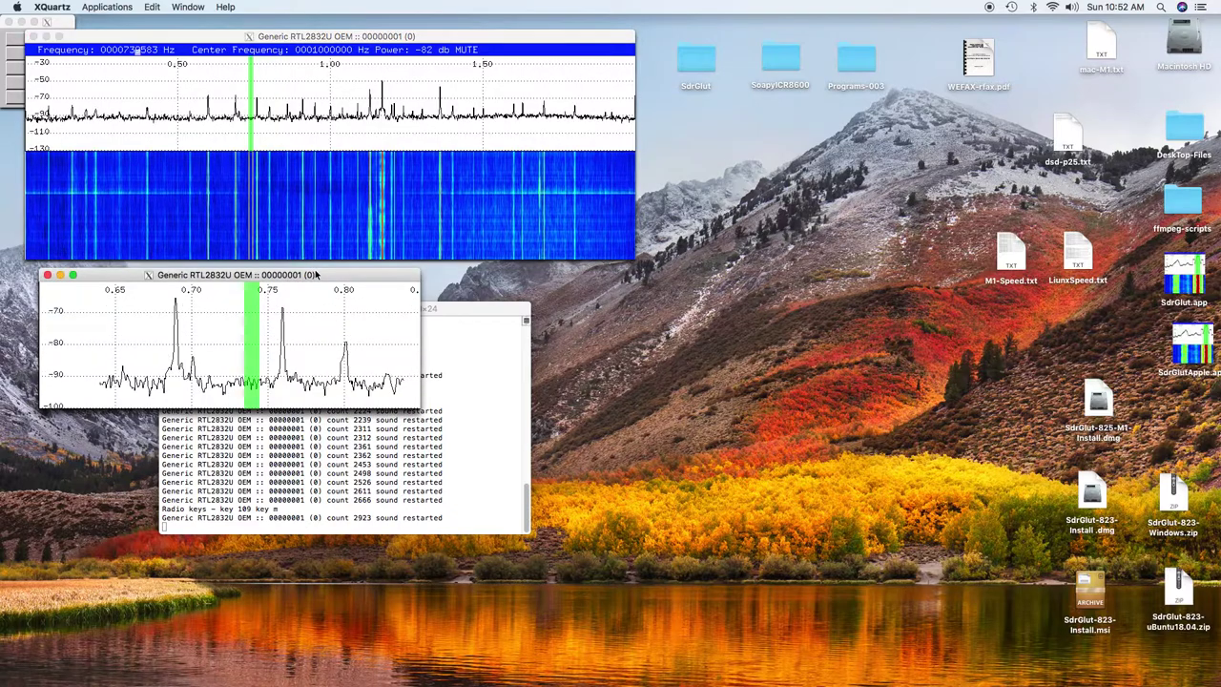
click(174, 320)
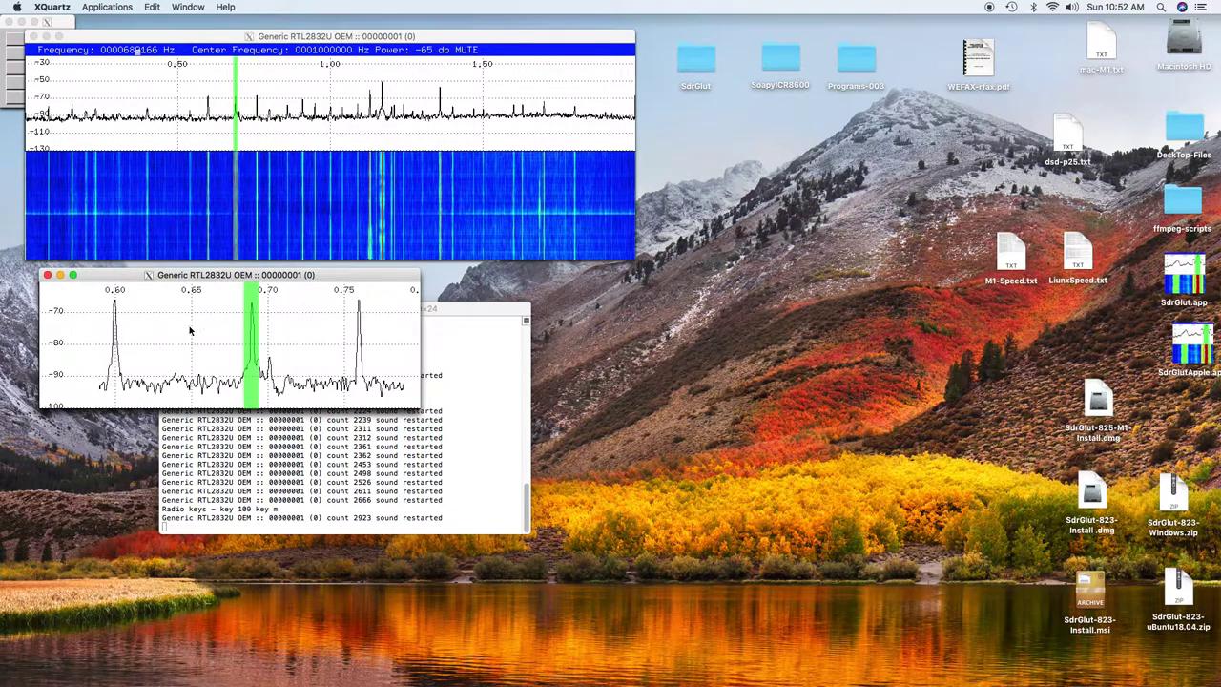
key(Left)
key(Left)
key(Left)
key(Left)
key(Left)
key(Left)
key(Left)
key(Left)
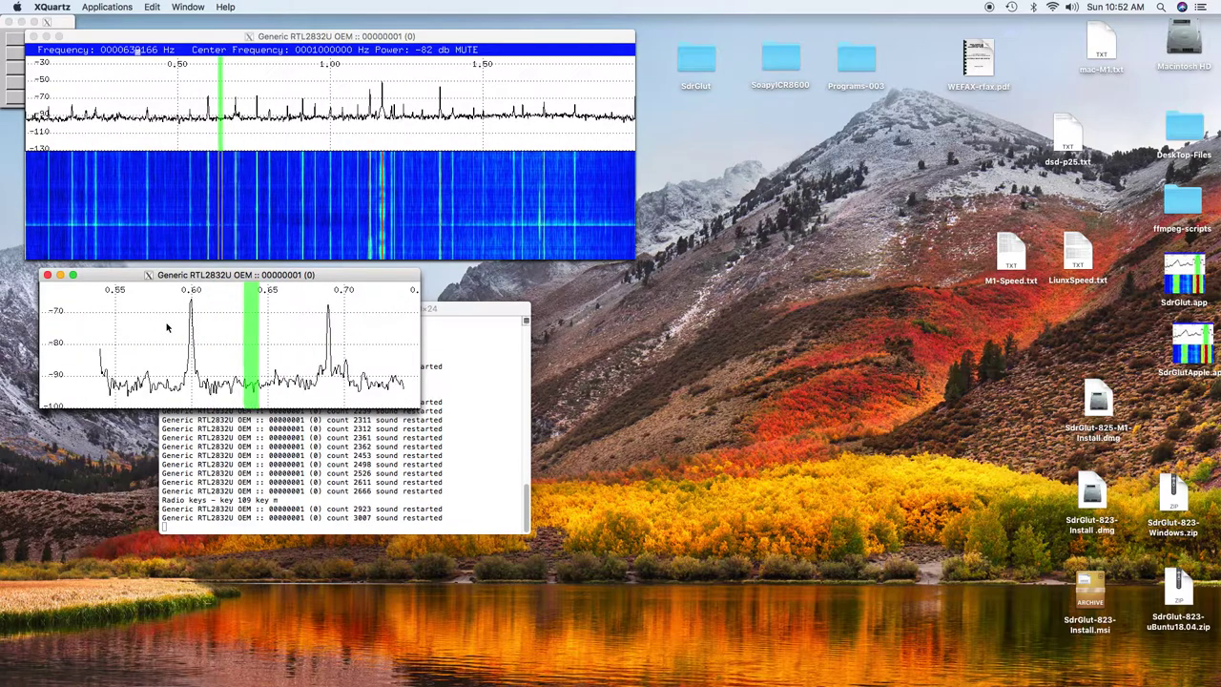
key(Left)
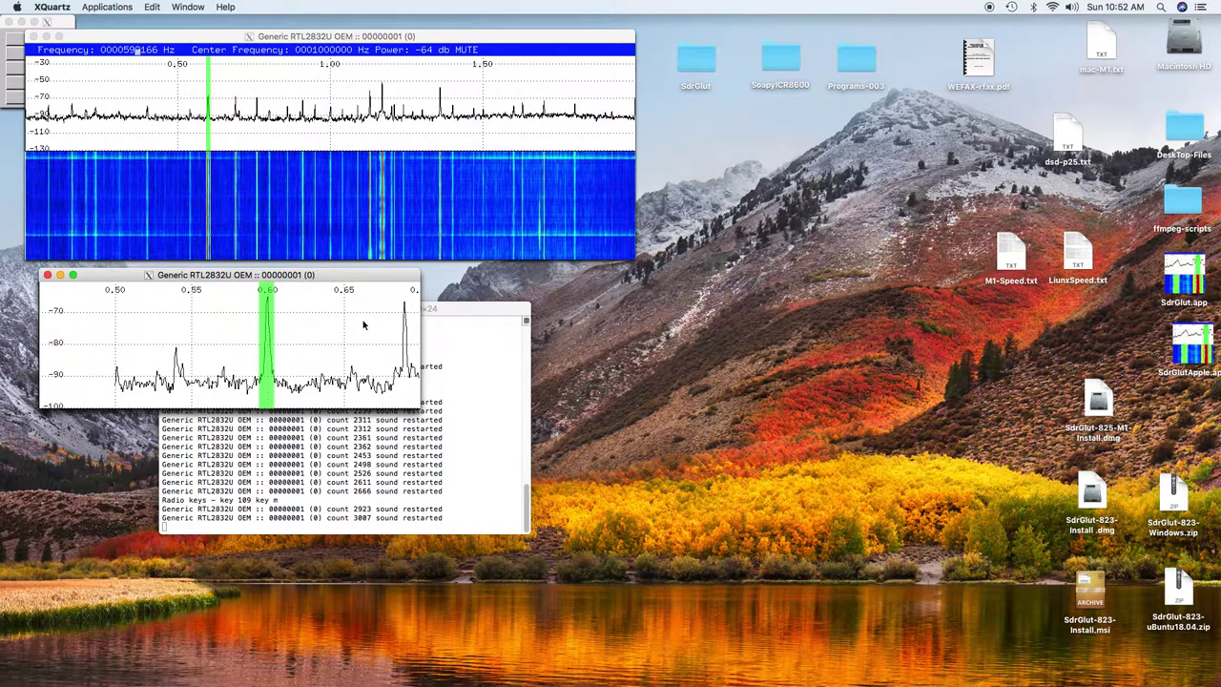
click(404, 322)
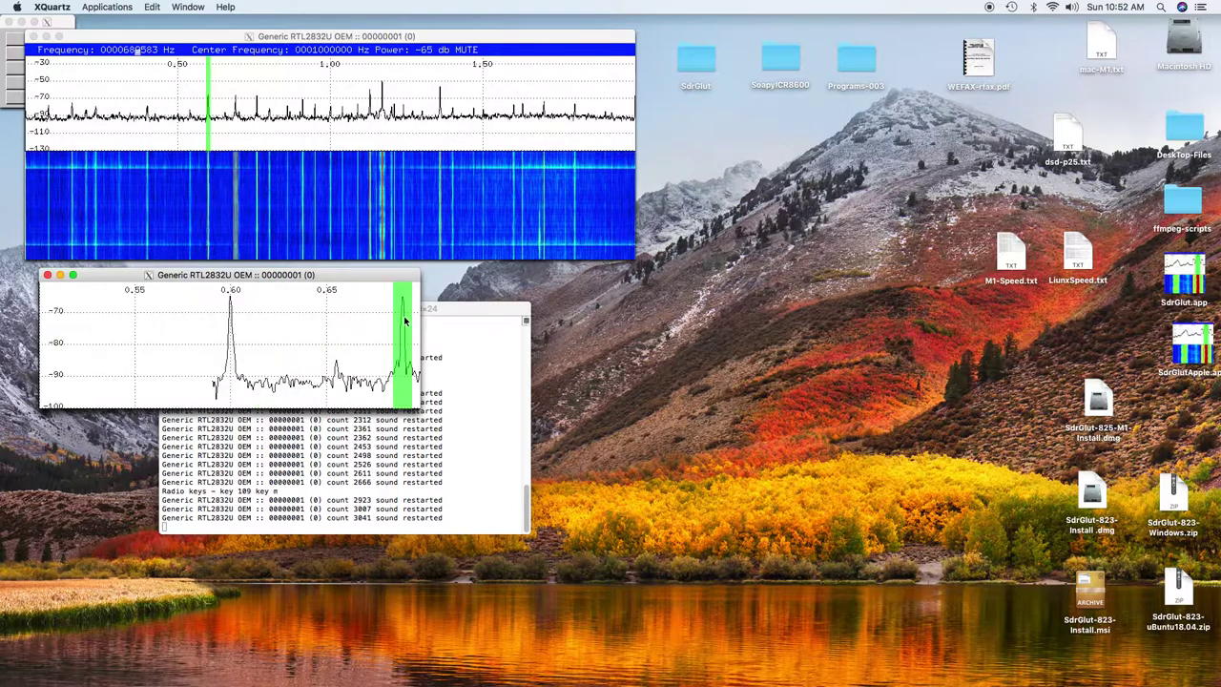